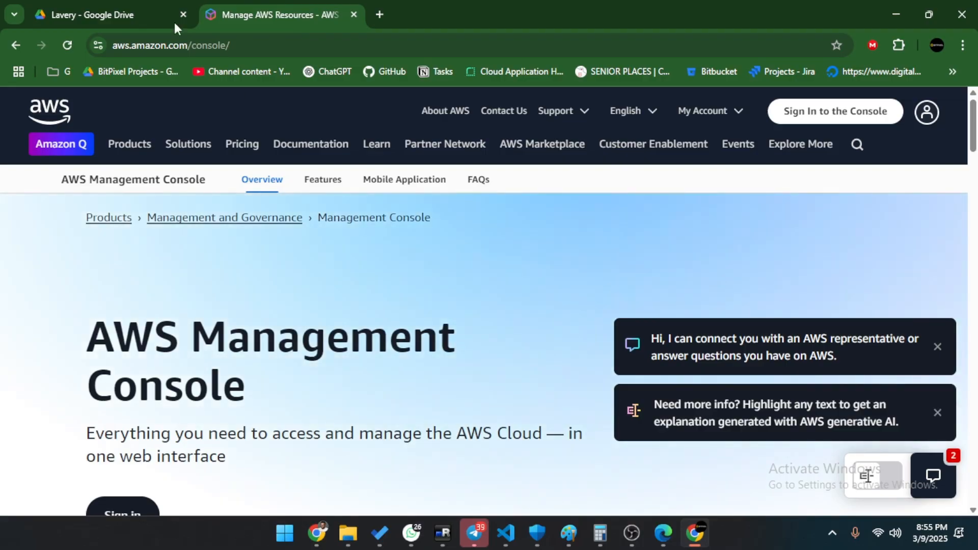
Copy the full AWS login URL from the AWS ACCESS lines of the KEYS.txt preview in Google Drive.
left_click(175, 21)
scroll(417, 430, "down", 5)
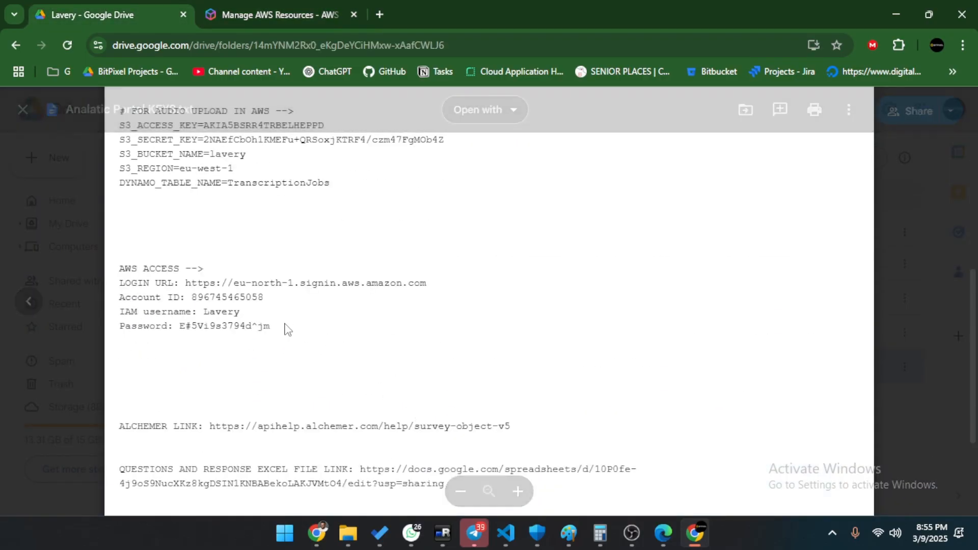
left_click_drag(281, 327, 122, 283)
left_click(308, 324)
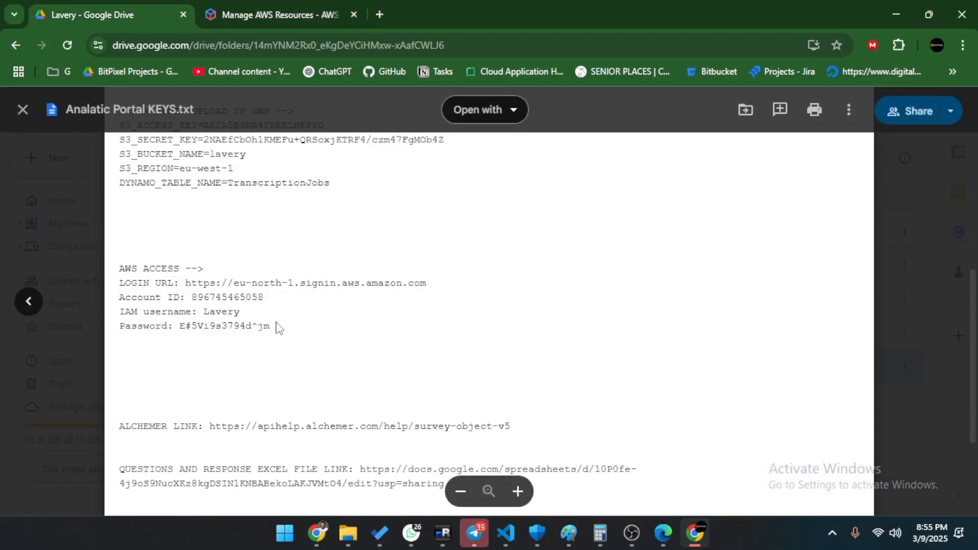
left_click_drag(186, 299, 432, 289)
left_click(357, 298)
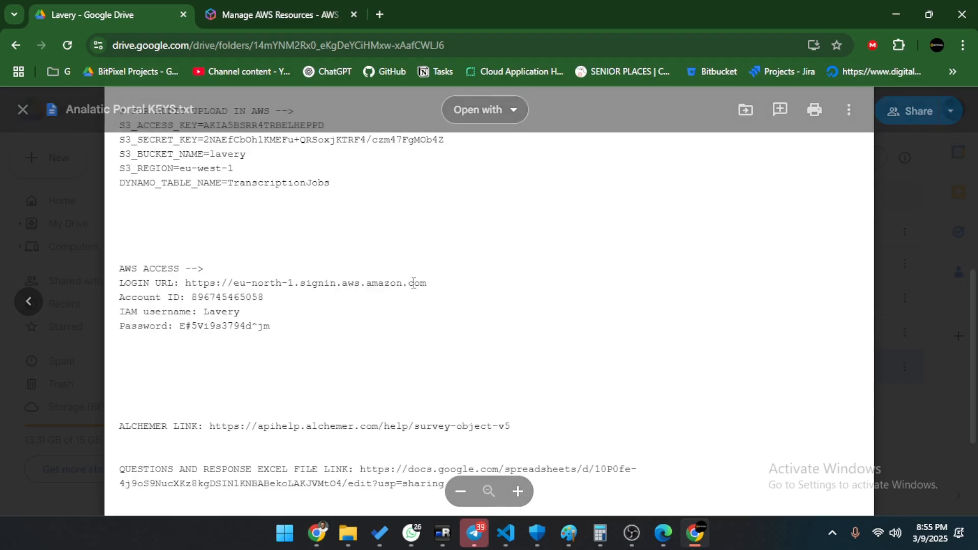
left_click_drag(121, 300, 313, 332)
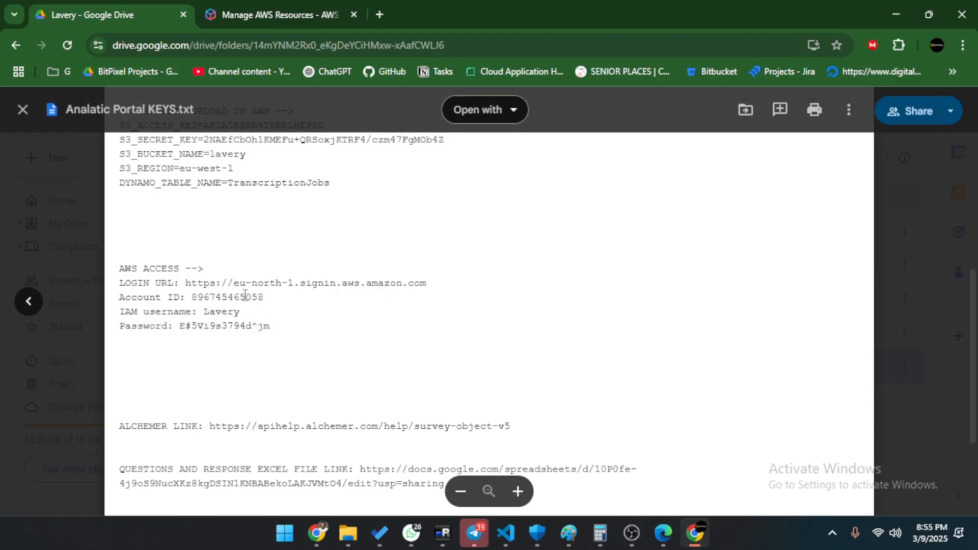
double_click(247, 297)
left_click(237, 312)
left_click_drag(186, 283, 640, 286)
key("ctrl+c")
left_click(316, 16)
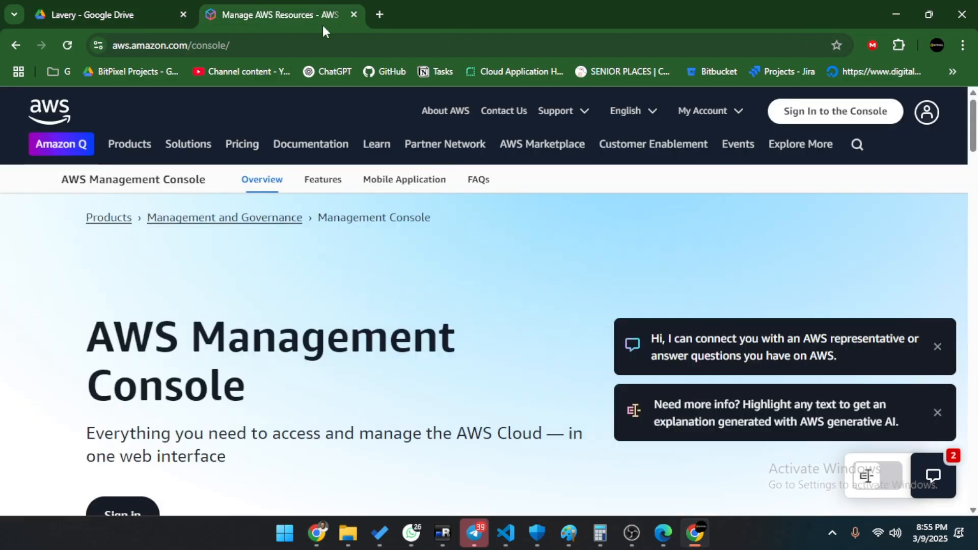
Paste the copied URL into the address bar and load the AWS sign-in page.
left_click(324, 45)
key("ctrl+v")
key("Return")
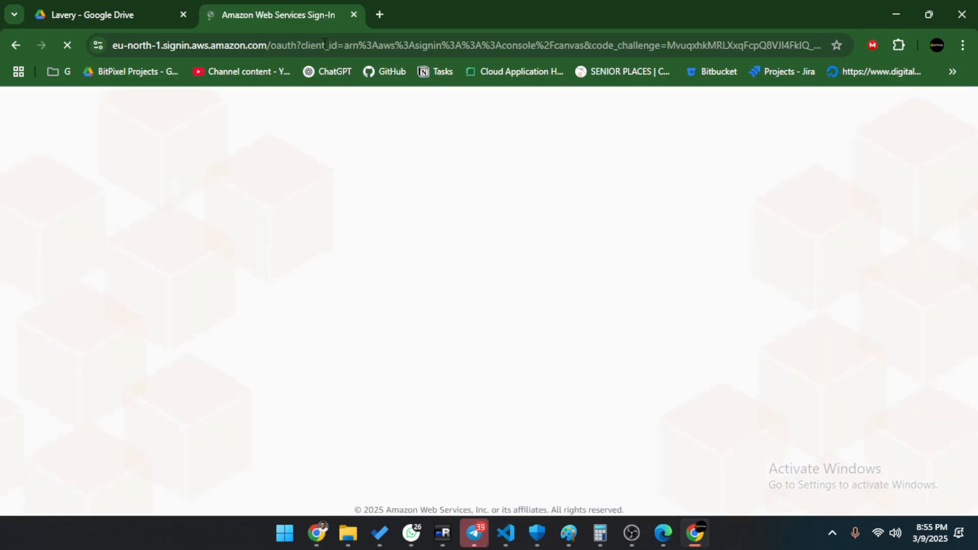
Copy the account ID from KEYS.txt into the sign-in form's account ID field.
key("ctrl+Tab")
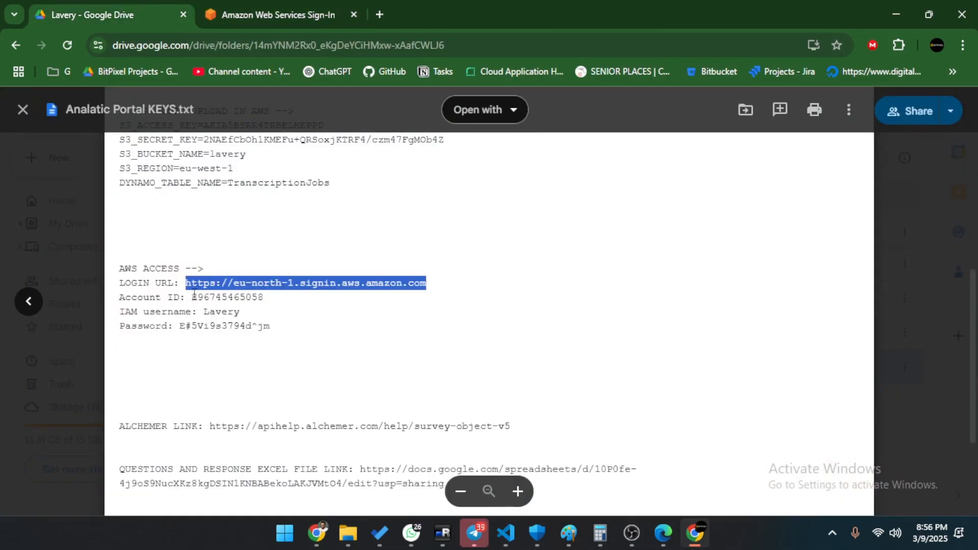
left_click_drag(194, 297, 316, 301)
key("ctrl+Tab")
double_click(220, 396)
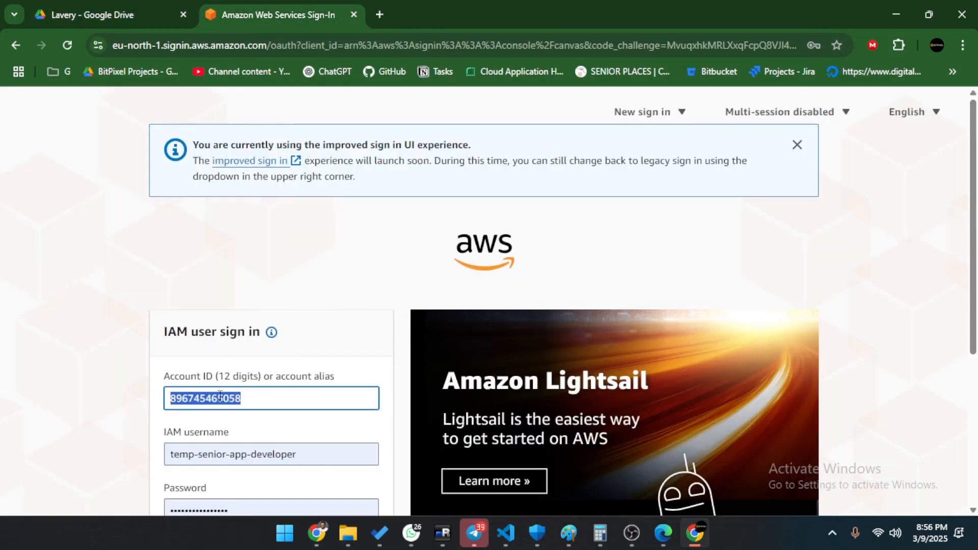
key("ctrl+v")
Replace the prefilled IAM username with the one from KEYS.txt and show the password in plain text.
left_click(84, 13)
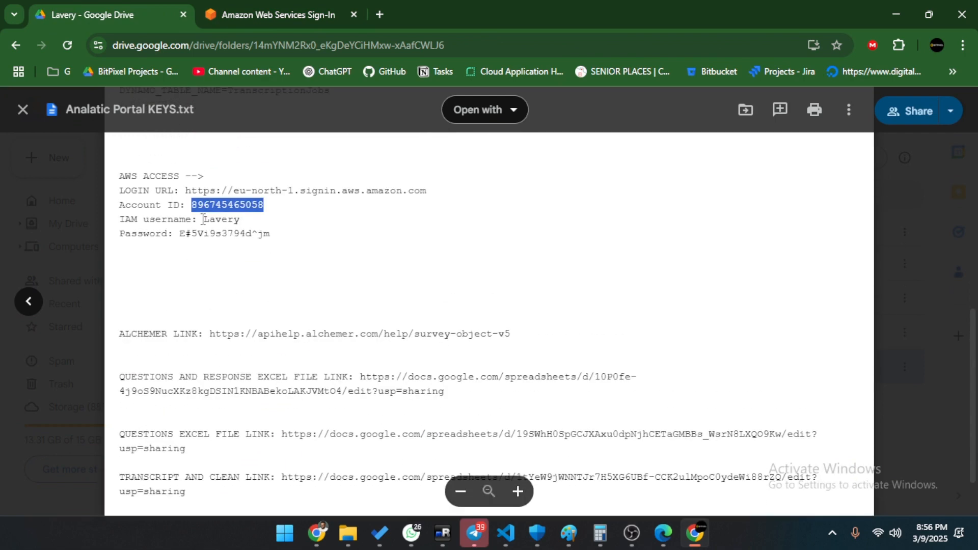
double_click(204, 219)
key("ctrl+c")
key("ctrl+Tab")
triple_click(238, 455)
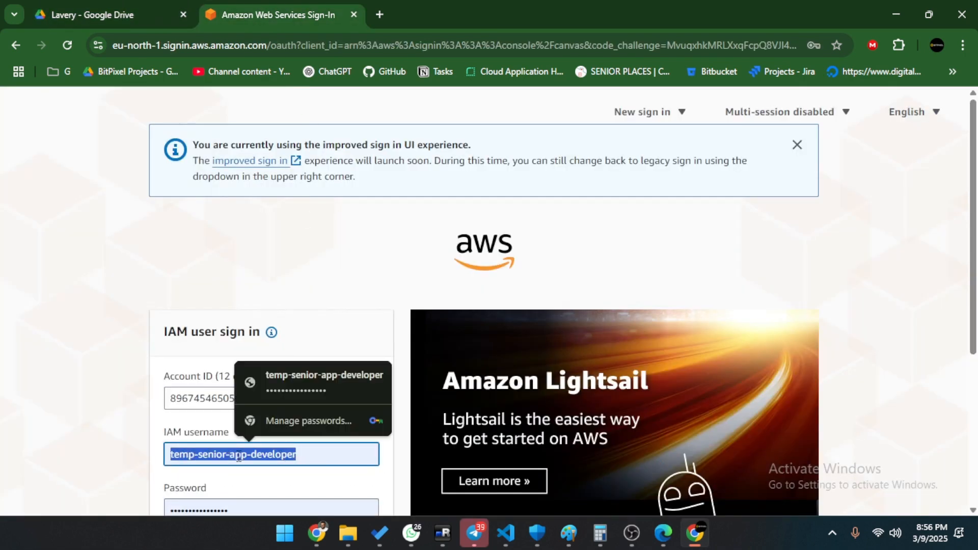
key("ctrl+v")
scroll(238, 456, "down", 4)
left_click(169, 324)
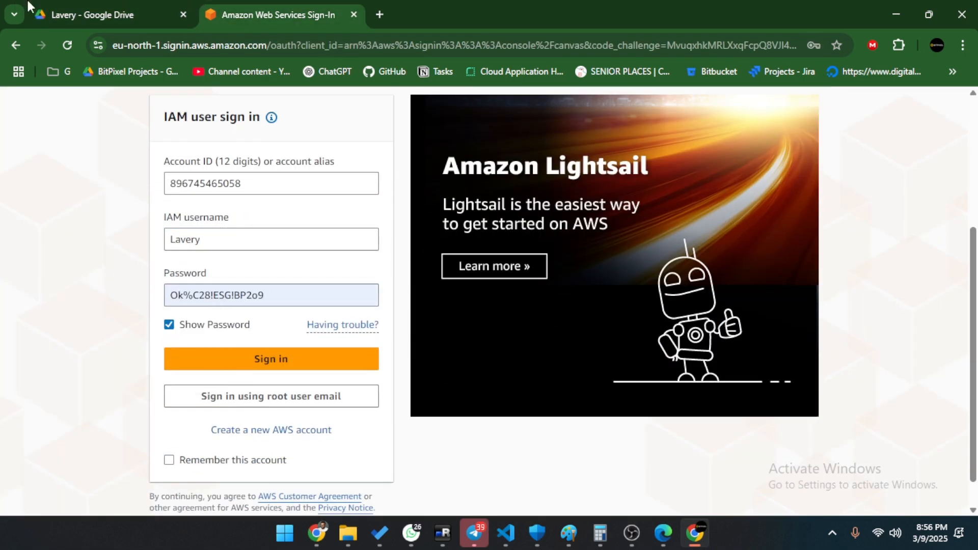
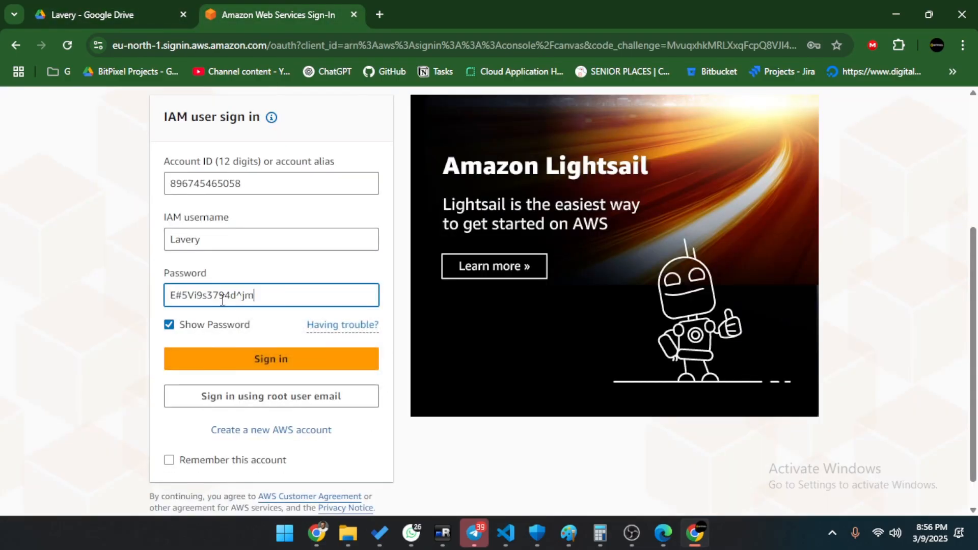
Hide the password characters again and sign in with the entered IAM credentials.
left_click(169, 325)
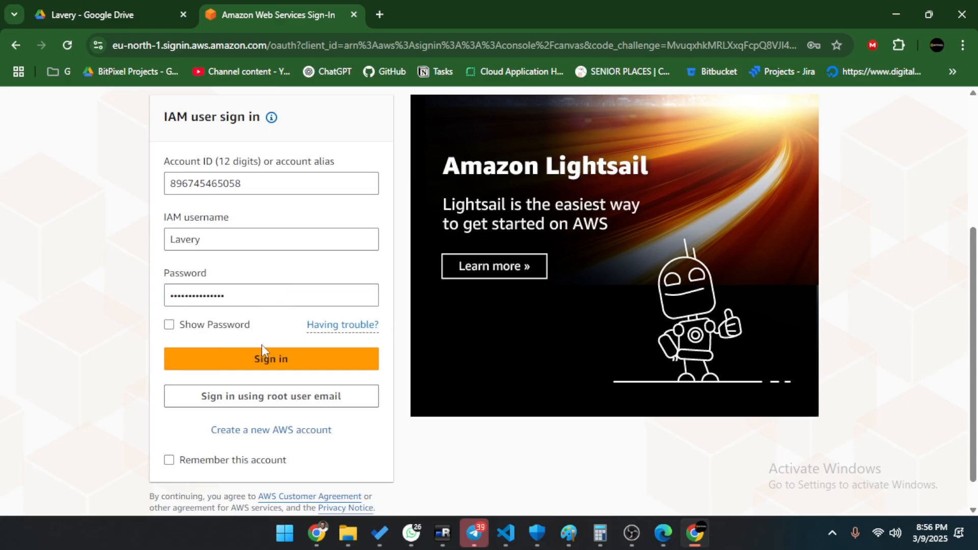
left_click(263, 358)
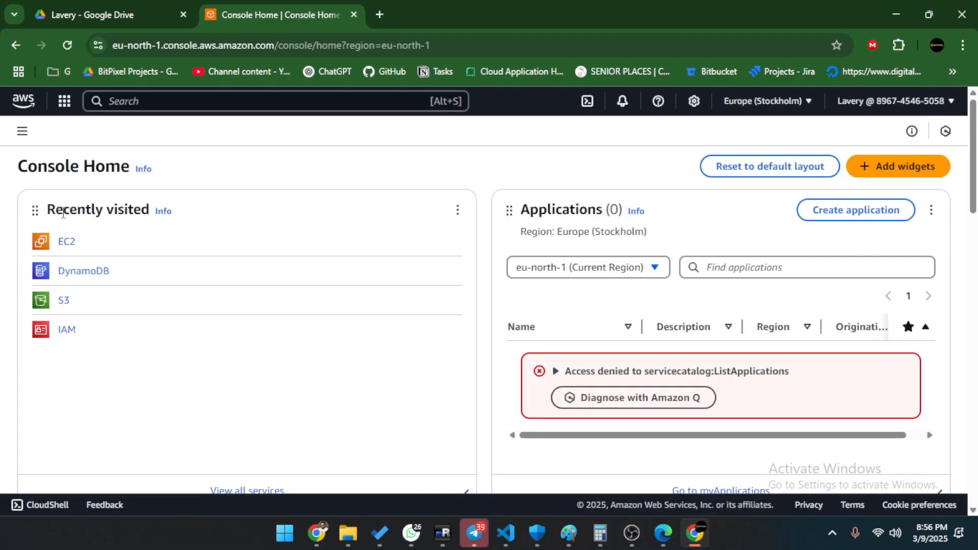
Glance over the services menu, then search the console services for 'ec2'.
left_click_drag(47, 211, 114, 211)
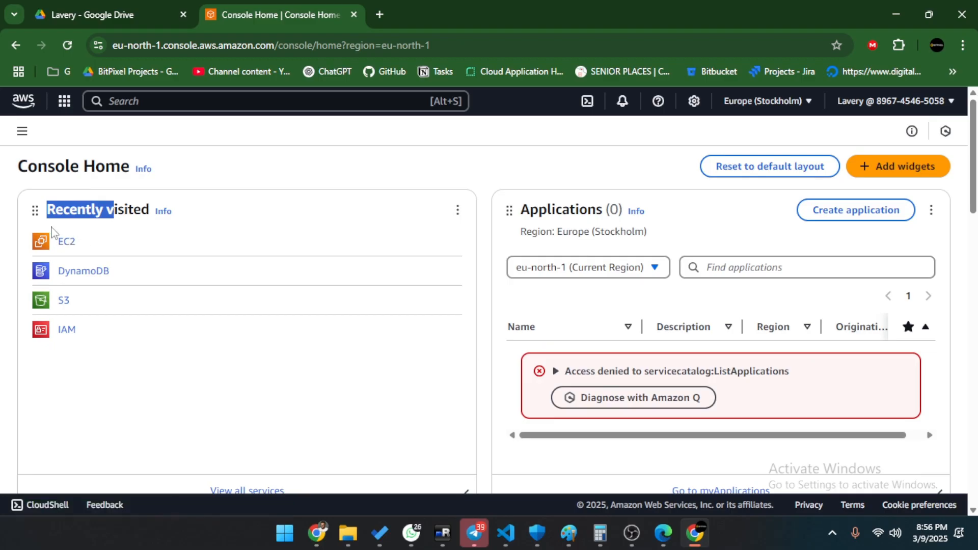
triple_click(85, 209)
left_click(66, 101)
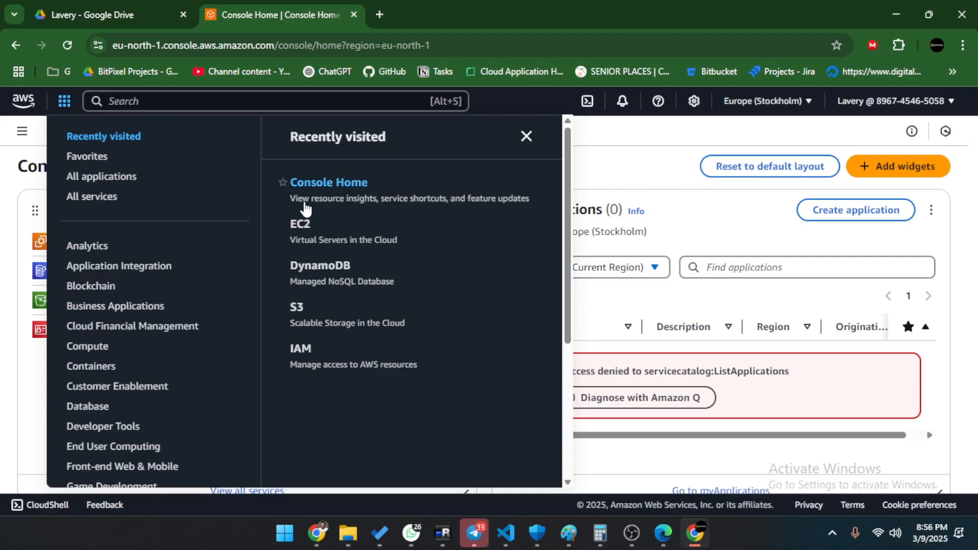
scroll(131, 349, "down", 4)
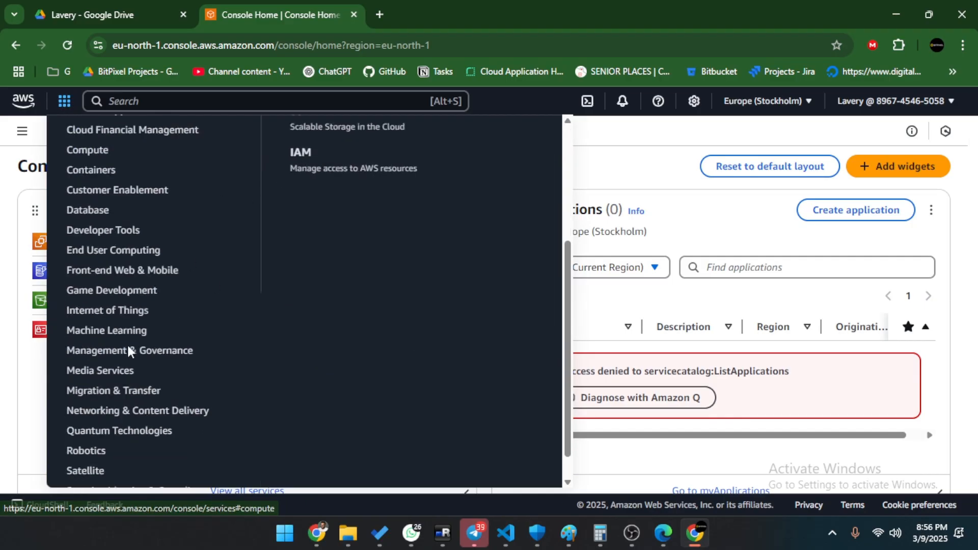
scroll(131, 349, "up", 4)
left_click(180, 101)
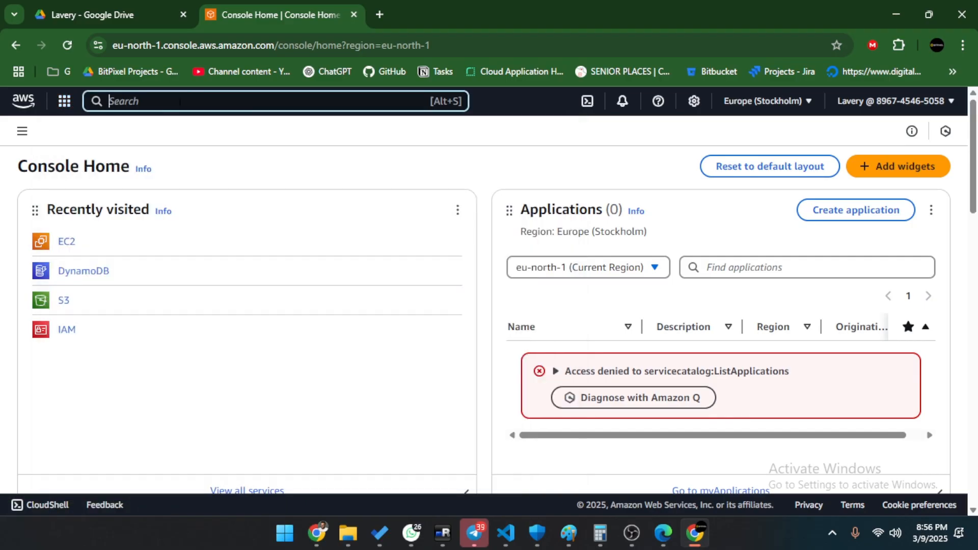
type("ec2")
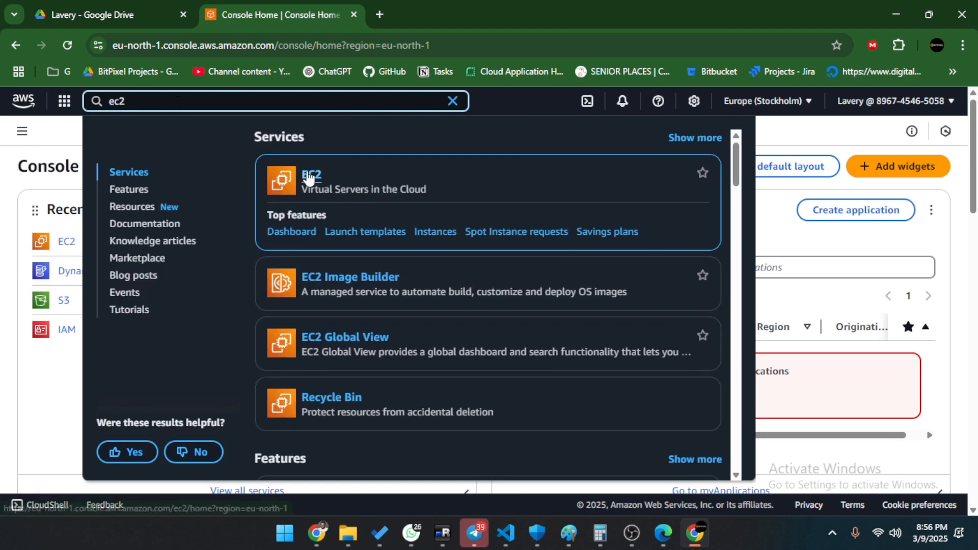
Open the EC2 console, dismiss its landing-page notice and browse the region list.
left_click(311, 176)
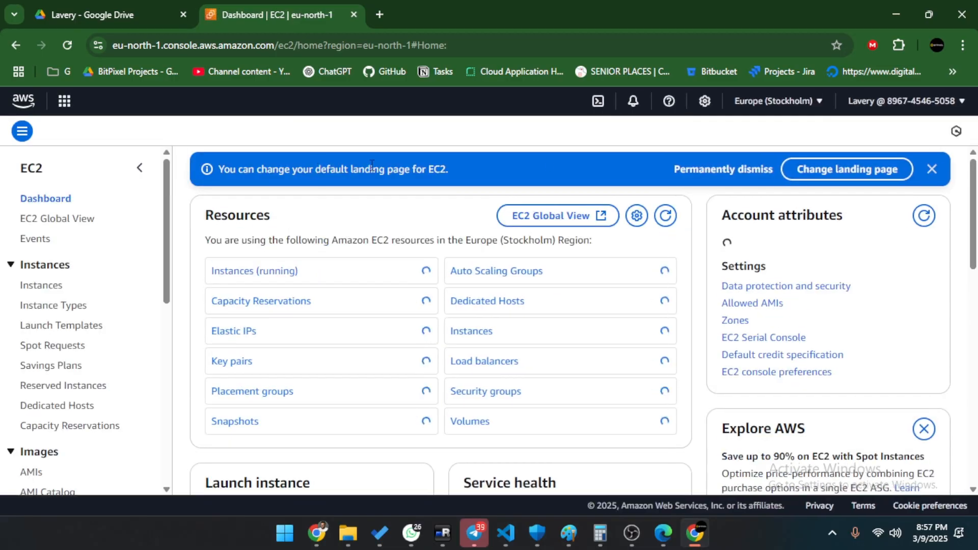
left_click(932, 170)
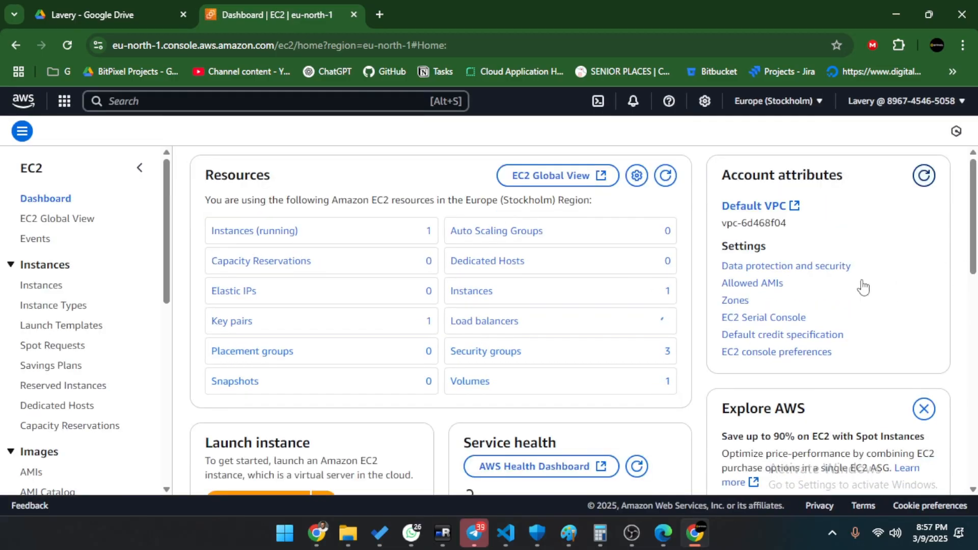
left_click(777, 101)
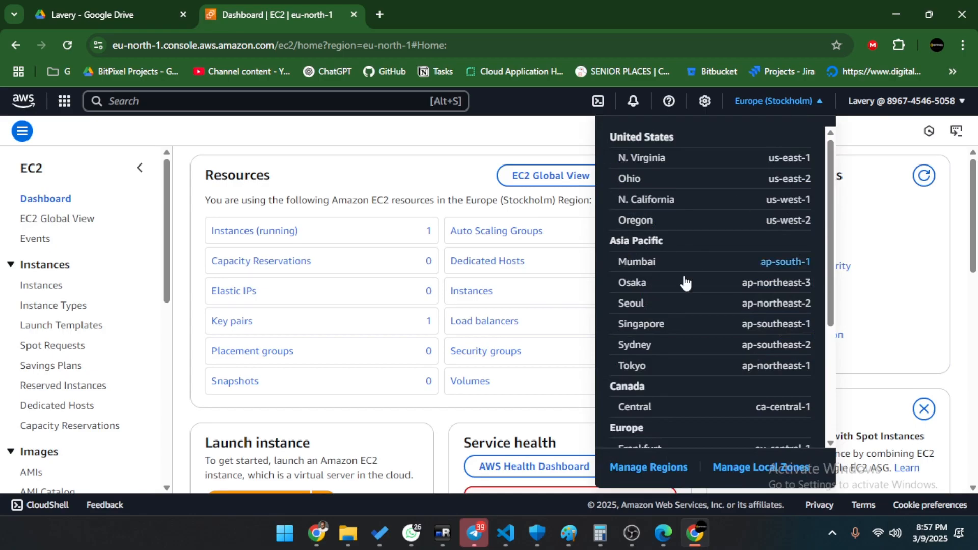
scroll(672, 306, "down", 3)
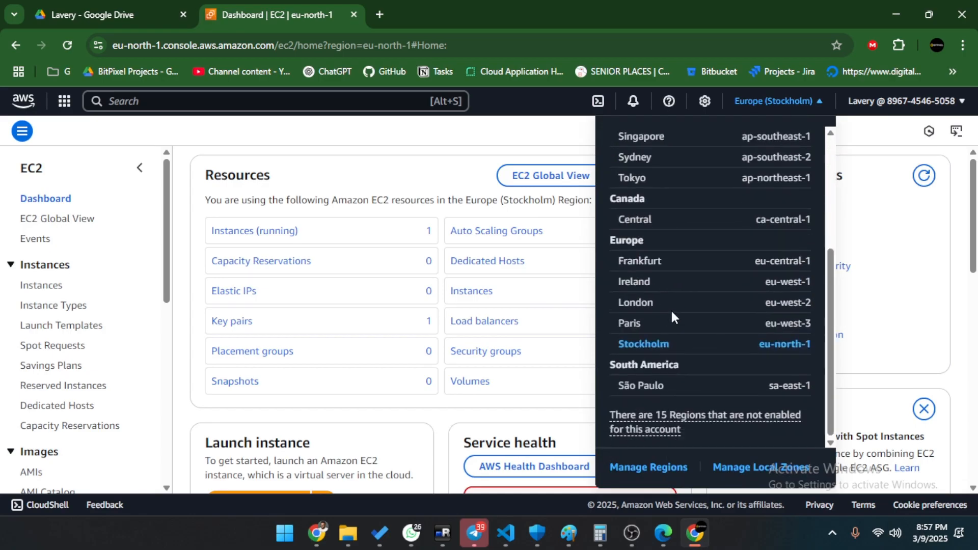
scroll(671, 308, "up", 3)
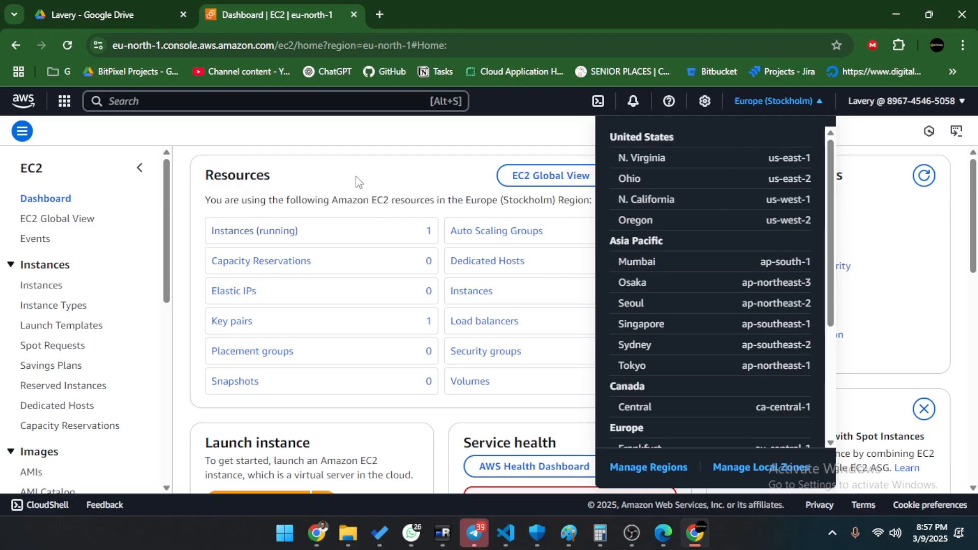
left_click(326, 186)
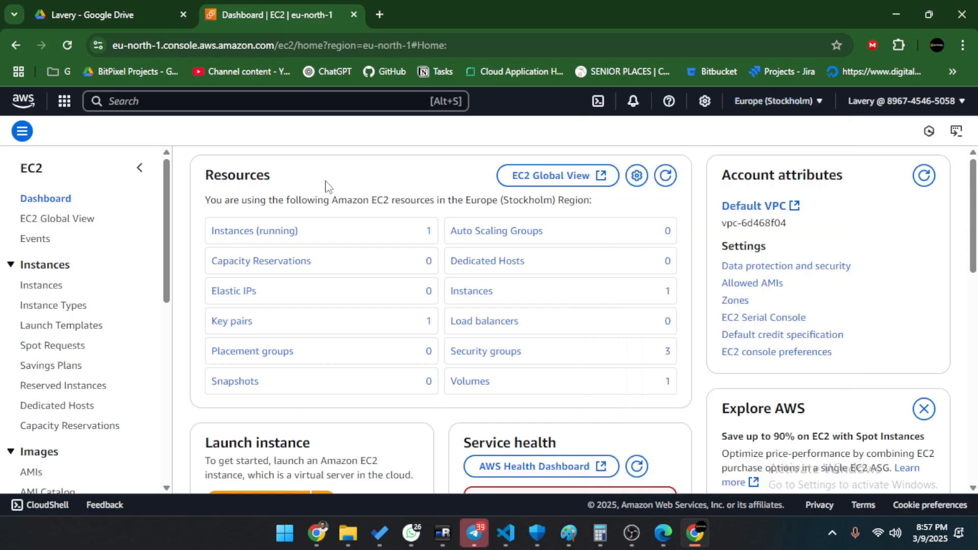
Check the region list once more, then view the running EC2 instances.
left_click(791, 102)
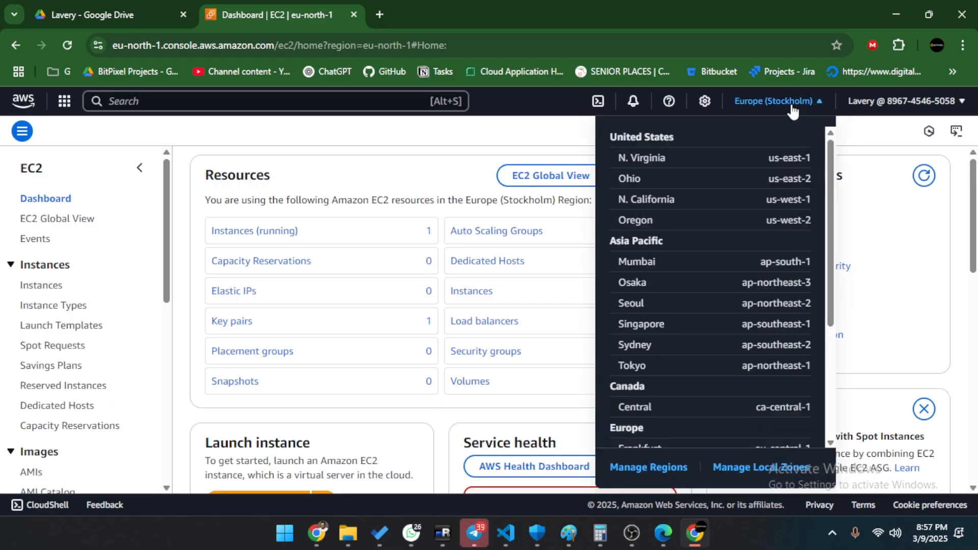
scroll(643, 306, "down", 3)
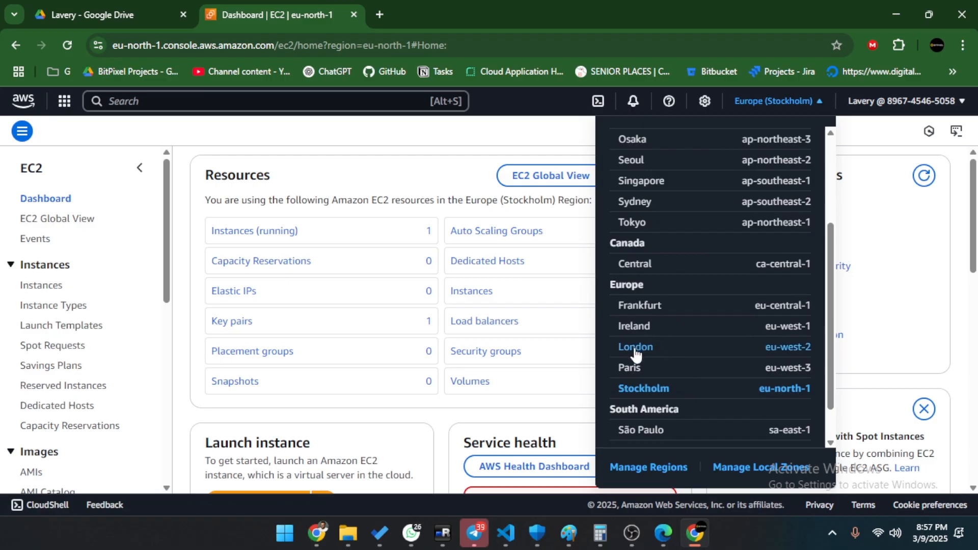
left_click(368, 179)
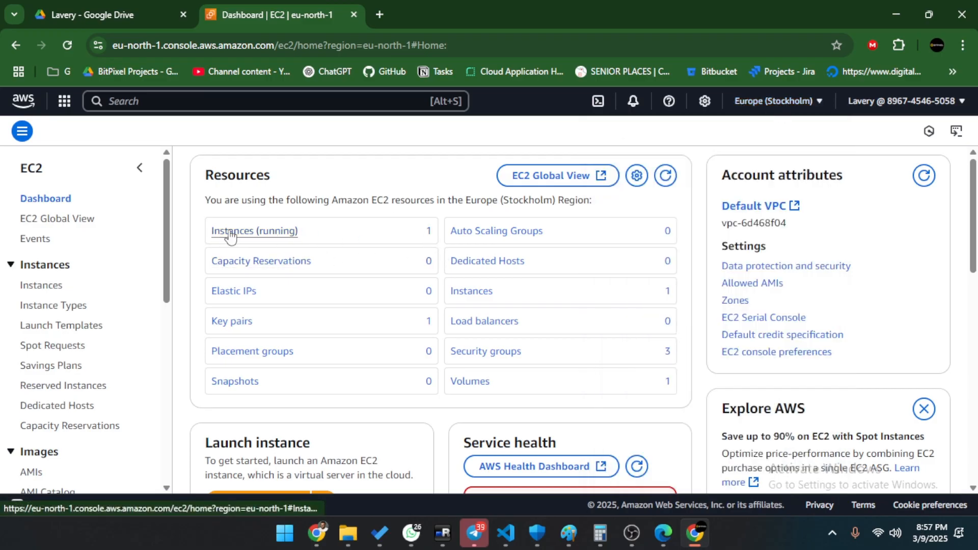
left_click(263, 235)
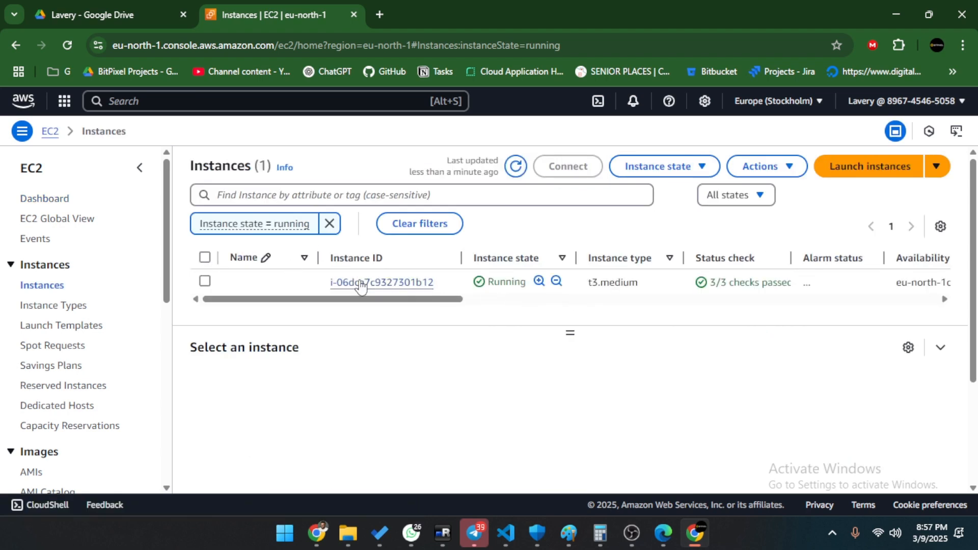
Switch to the Europe (London) region and start launching a new instance.
left_click(792, 104)
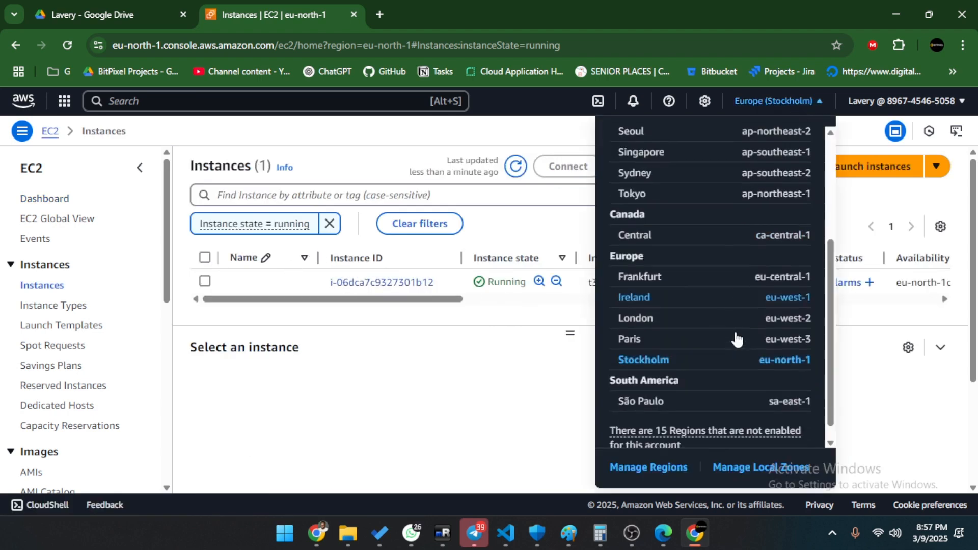
left_click(636, 303)
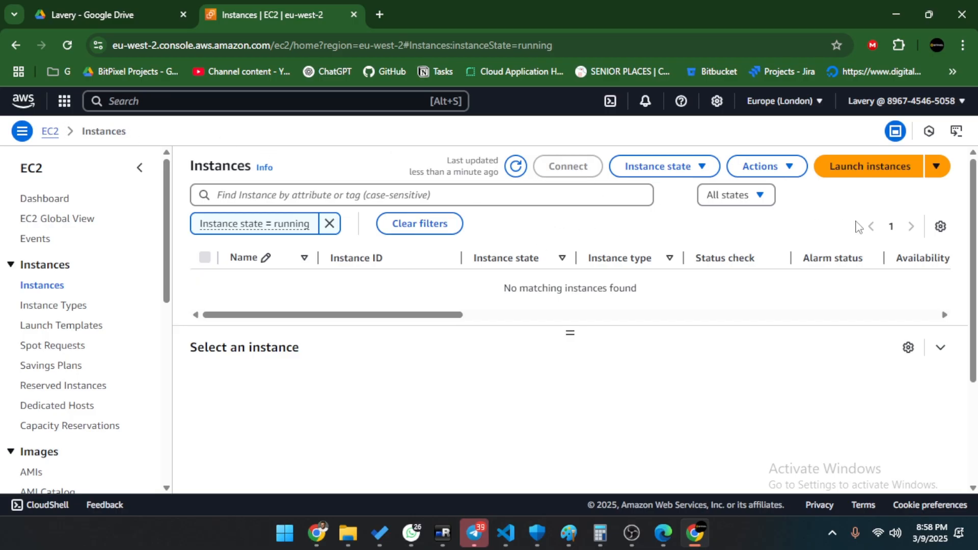
left_click(867, 170)
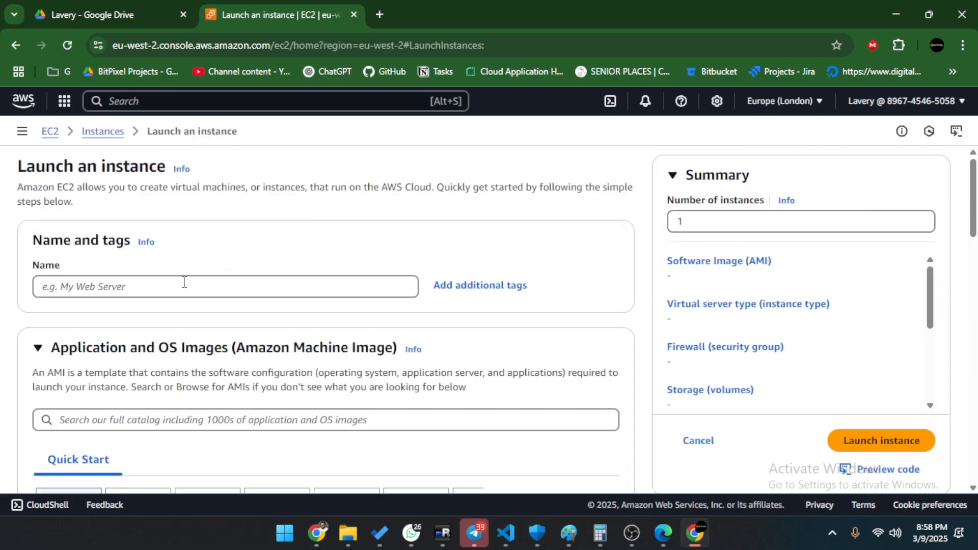
Name the instance 'la' and choose Ubuntu as its operating system.
left_click(184, 286)
type("lavery-ec2")
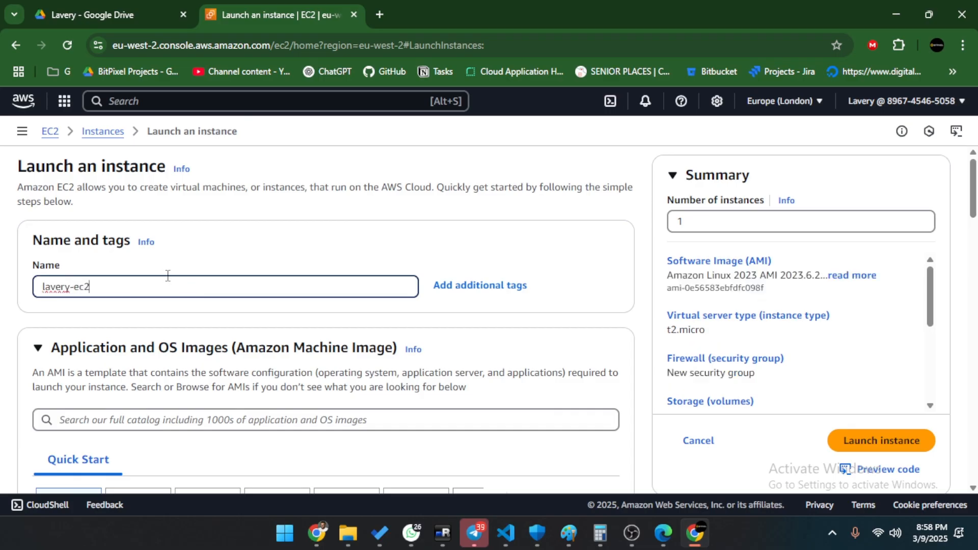
scroll(167, 276, "down", 3)
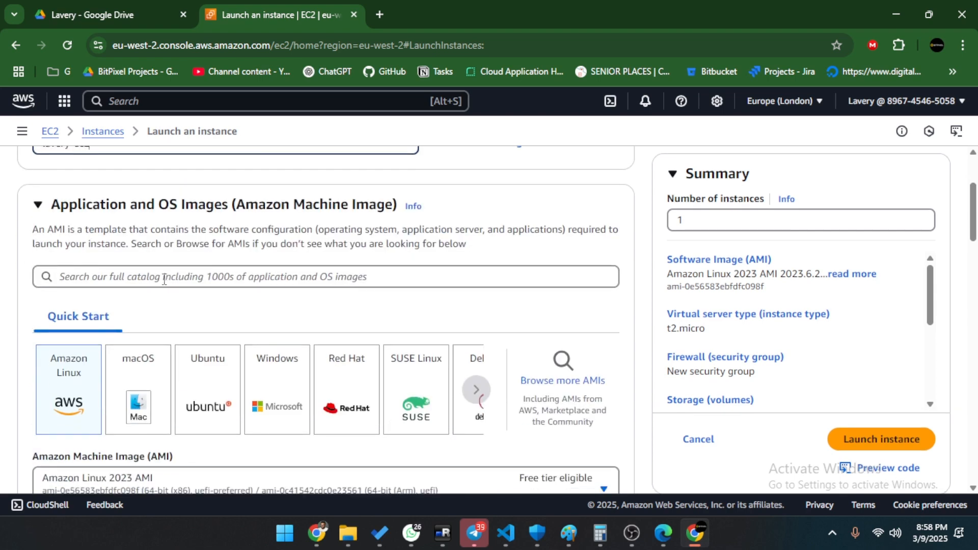
scroll(164, 280, "down", 3)
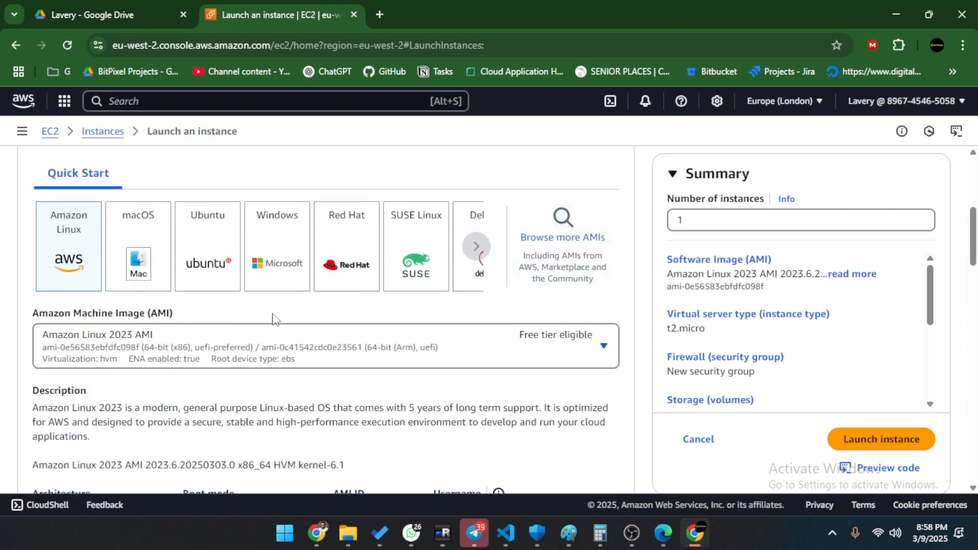
left_click(209, 266)
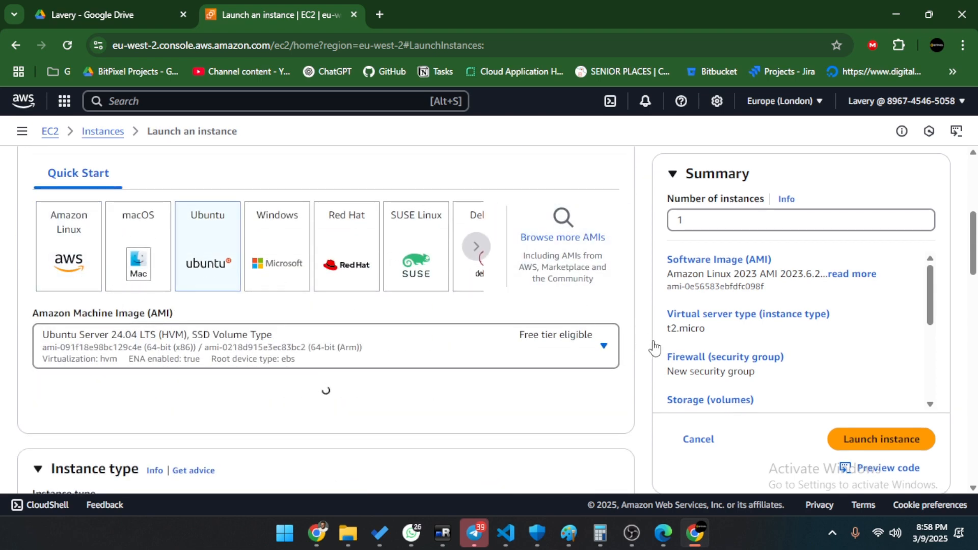
Select the Ubuntu Server 24.04 LTS image and dismiss the settings-change warning.
left_click(300, 359)
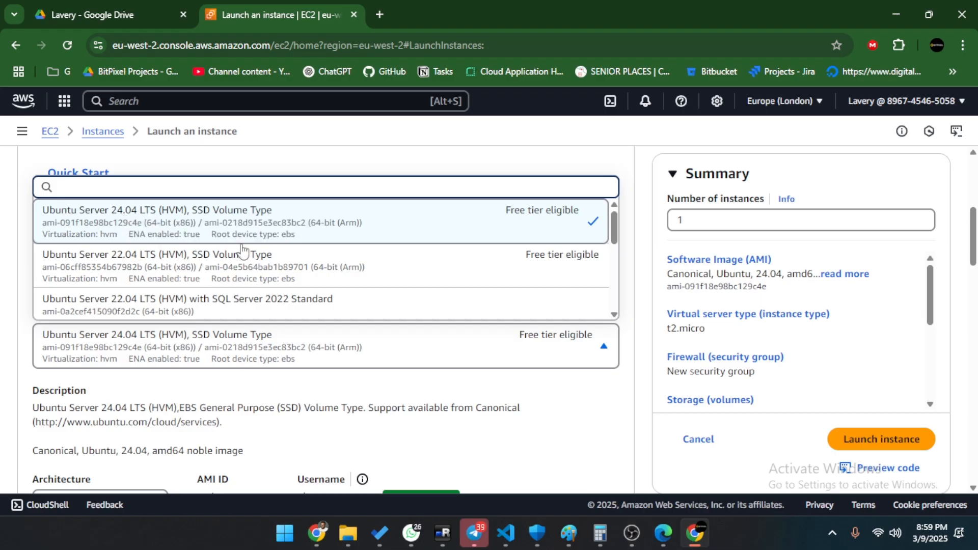
left_click(606, 257)
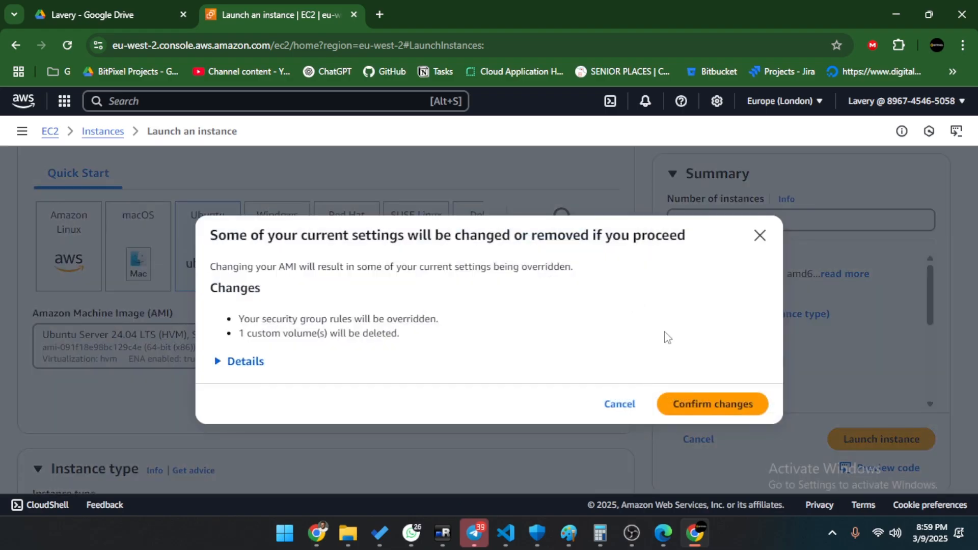
left_click(762, 237)
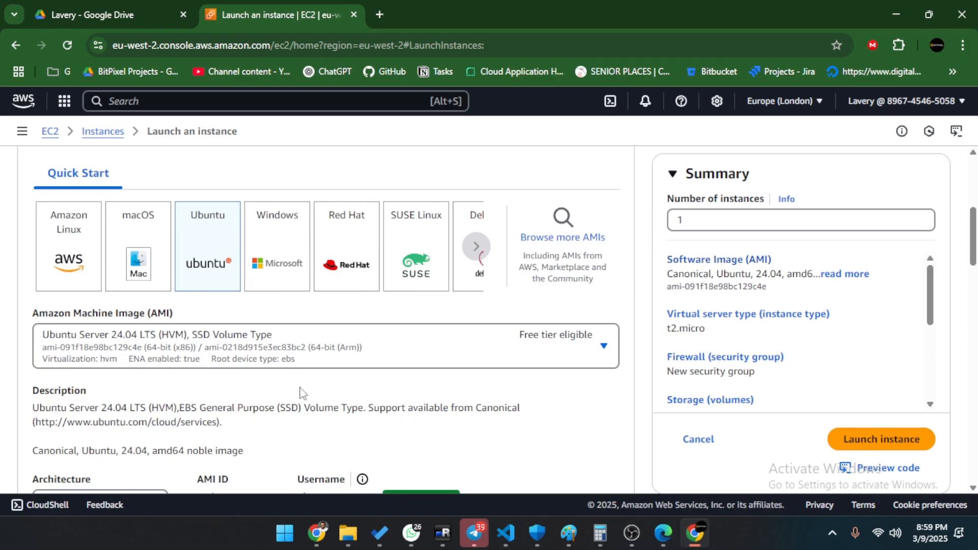
scroll(105, 339, "down", 3)
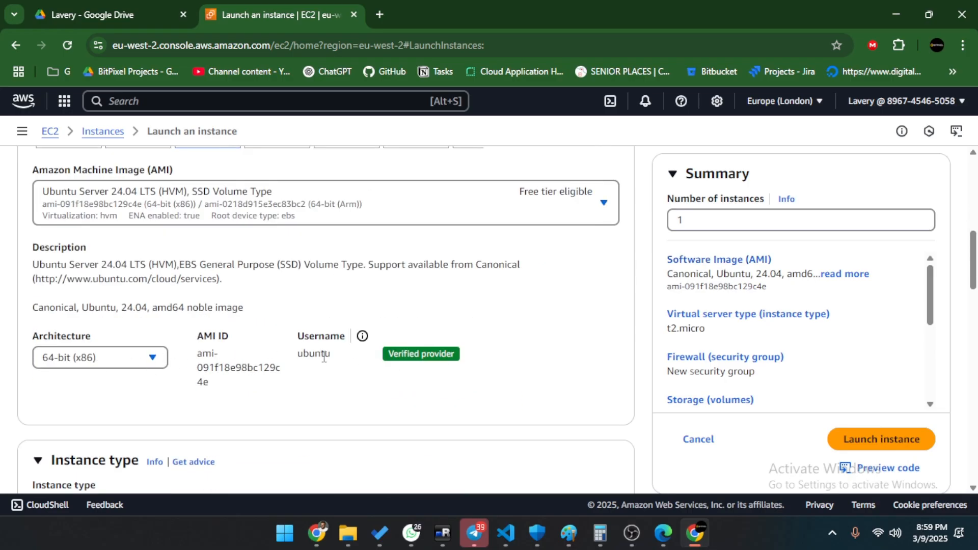
scroll(110, 358, "down", 4)
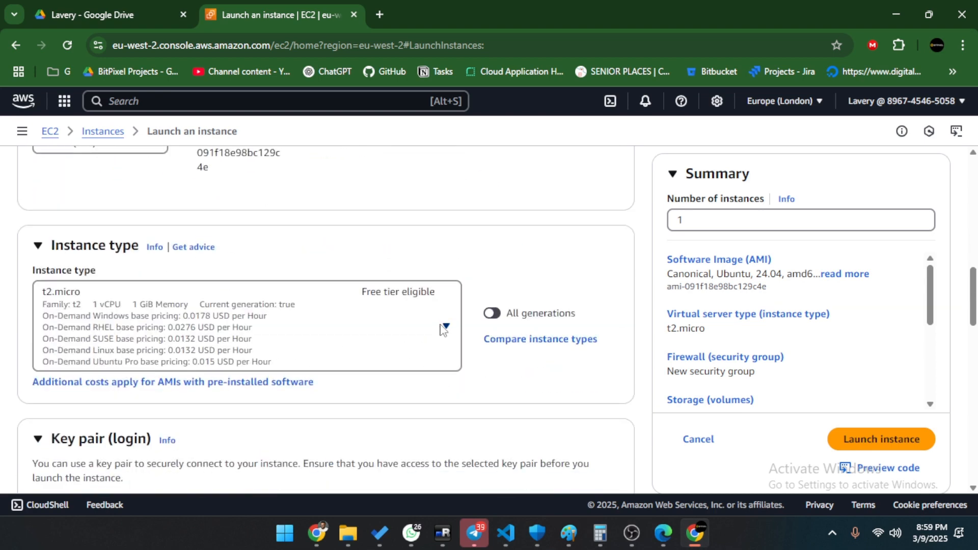
Change the instance type from t2.micro to t2.medium by searching 't2.me'.
left_click(443, 329)
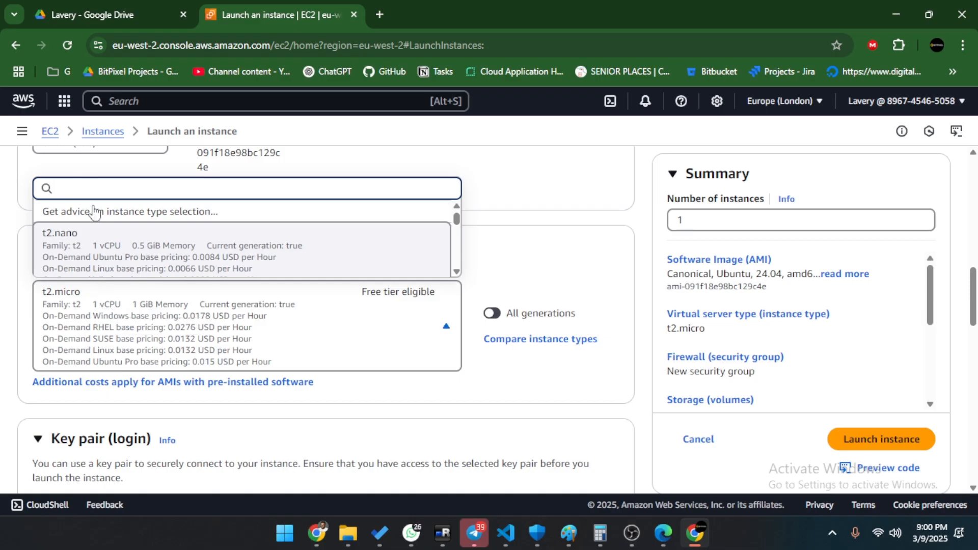
type("t2.me")
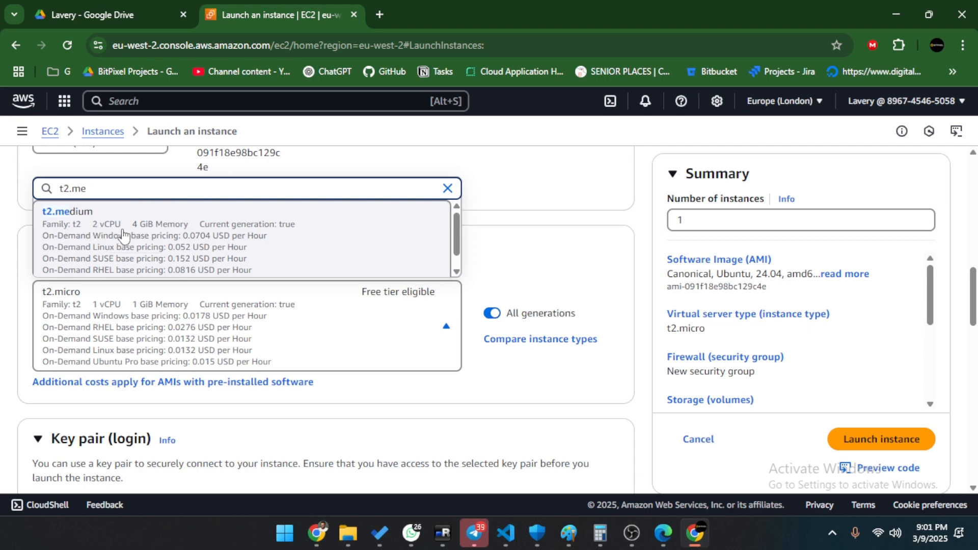
left_click(159, 230)
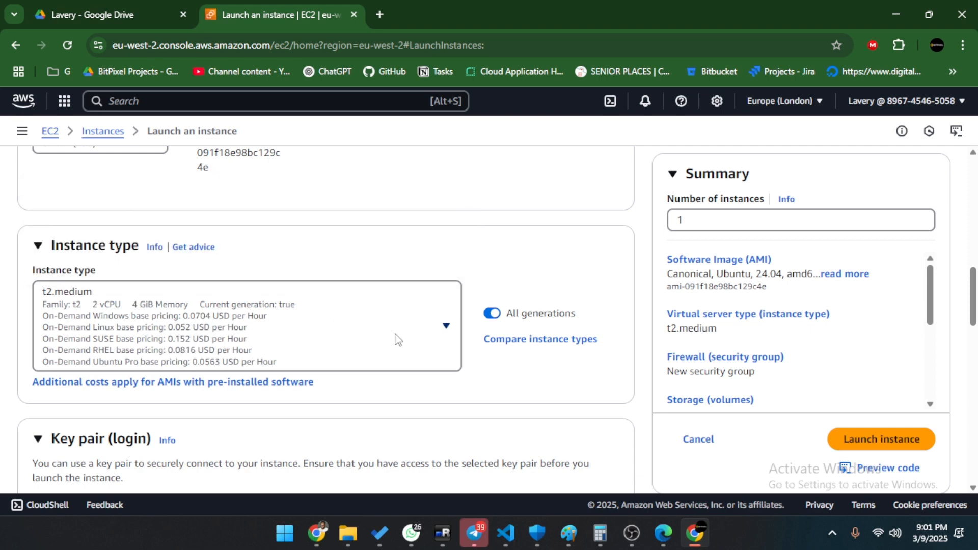
scroll(398, 339, "down", 4)
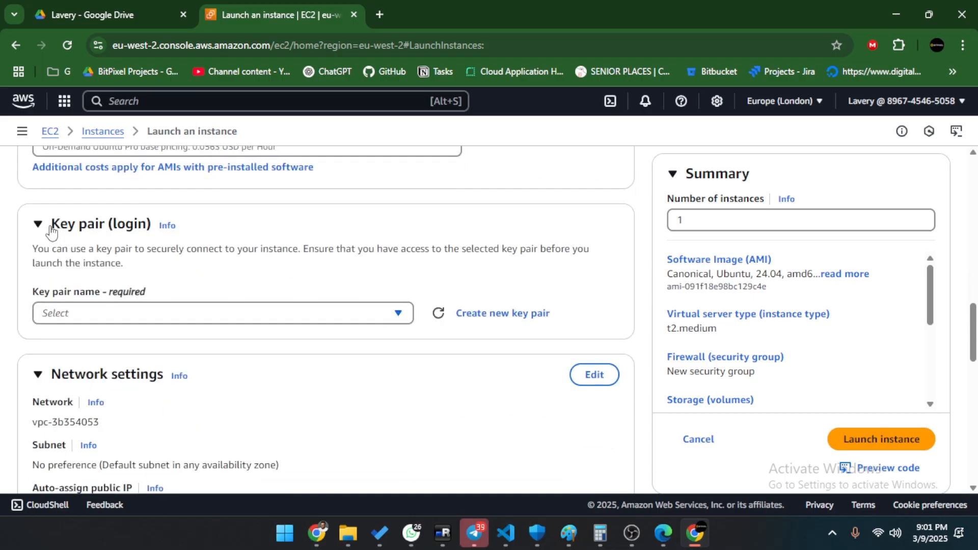
Look through the key pair choices, then check the region list for Europe (London).
left_click_drag(51, 224, 159, 228)
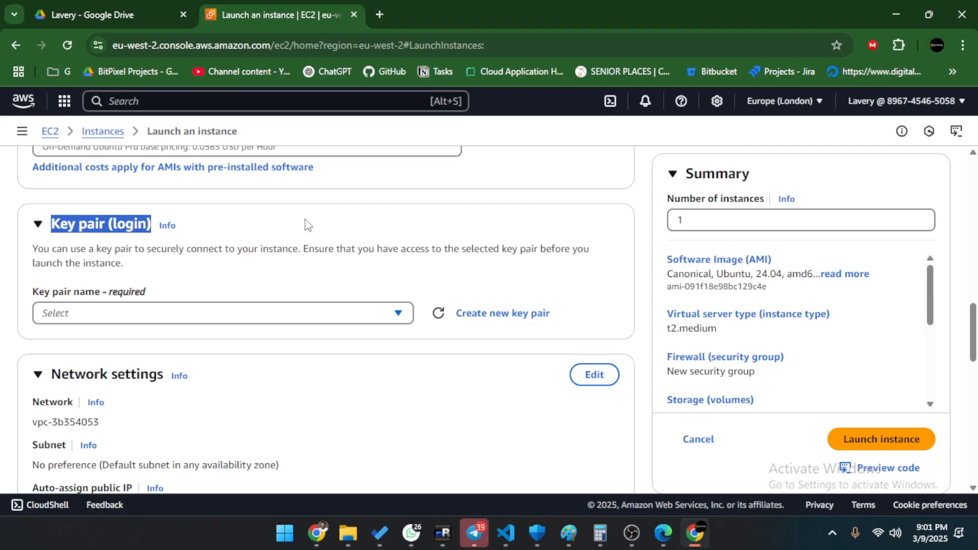
left_click(134, 312)
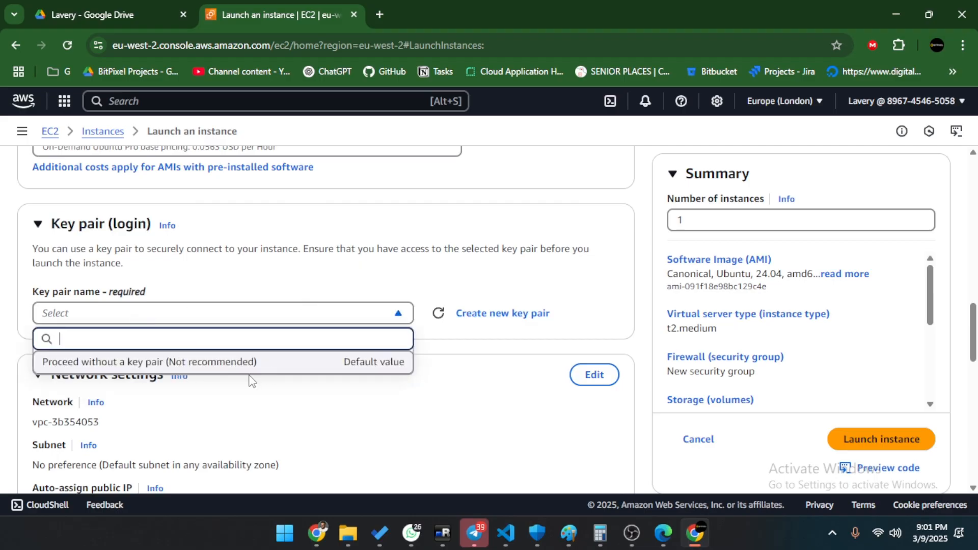
left_click(360, 275)
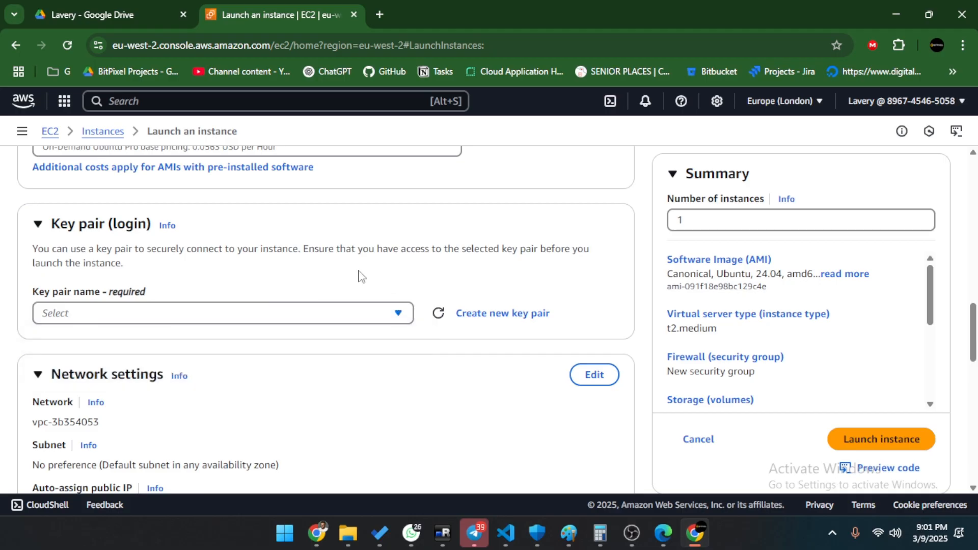
left_click(201, 321)
left_click(807, 103)
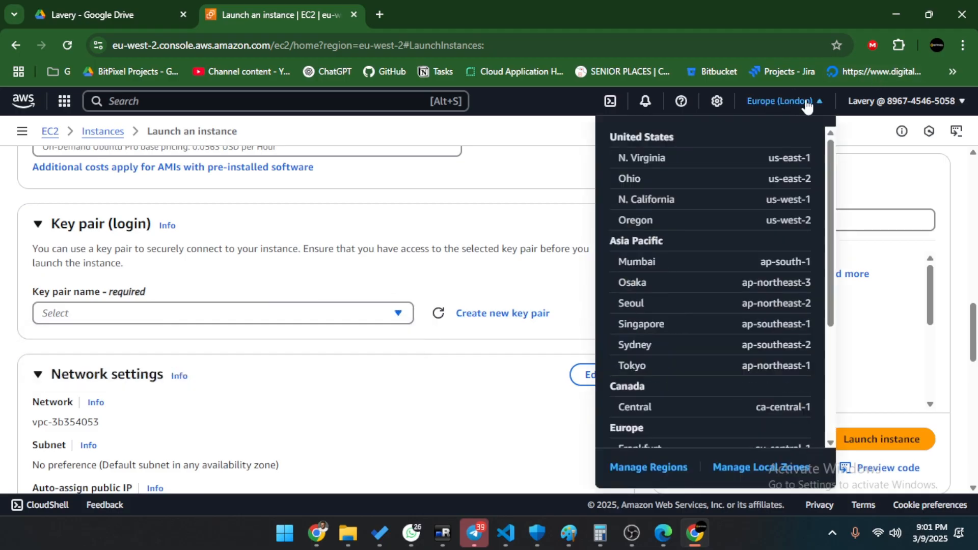
scroll(708, 344, "down", 3)
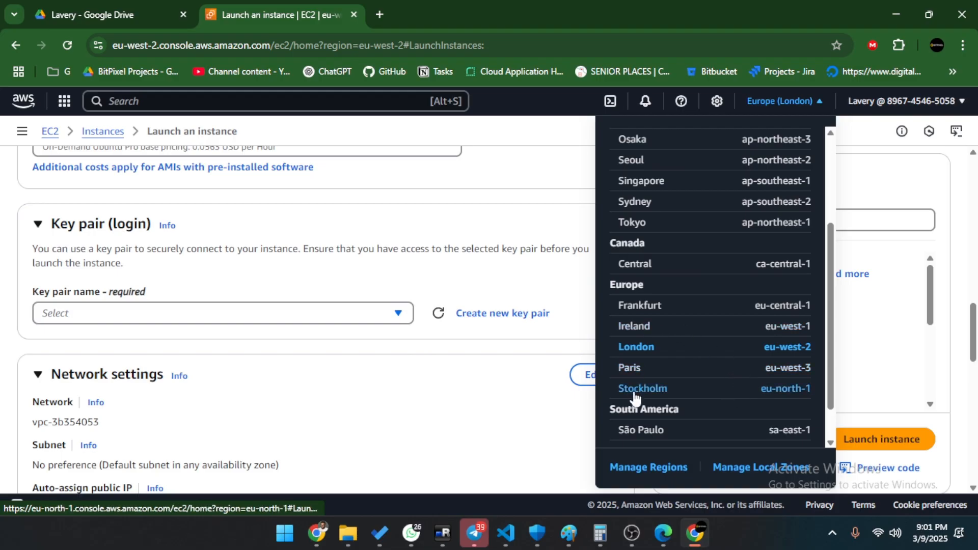
Close the region list and briefly open and cancel the new key pair form.
left_click(360, 244)
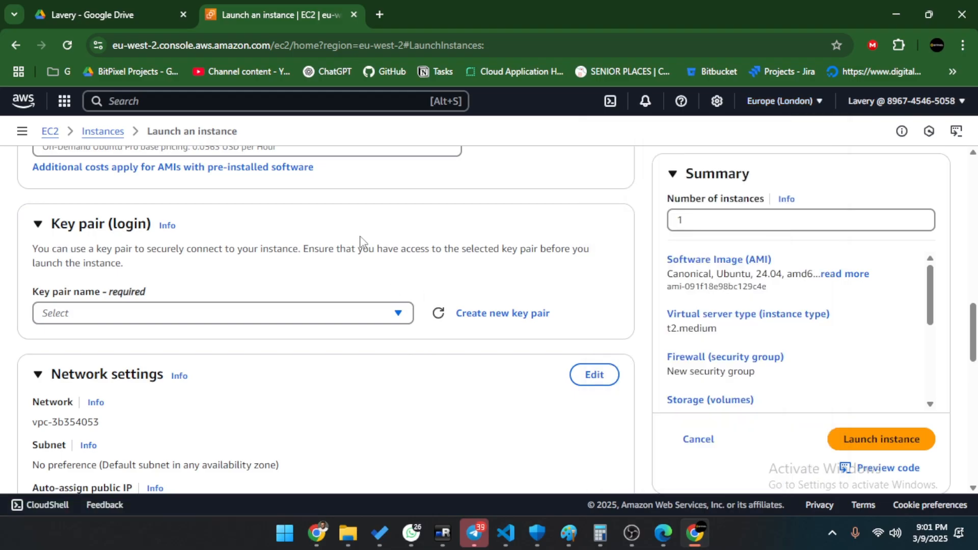
left_click(148, 316)
left_click(541, 355)
left_click(499, 321)
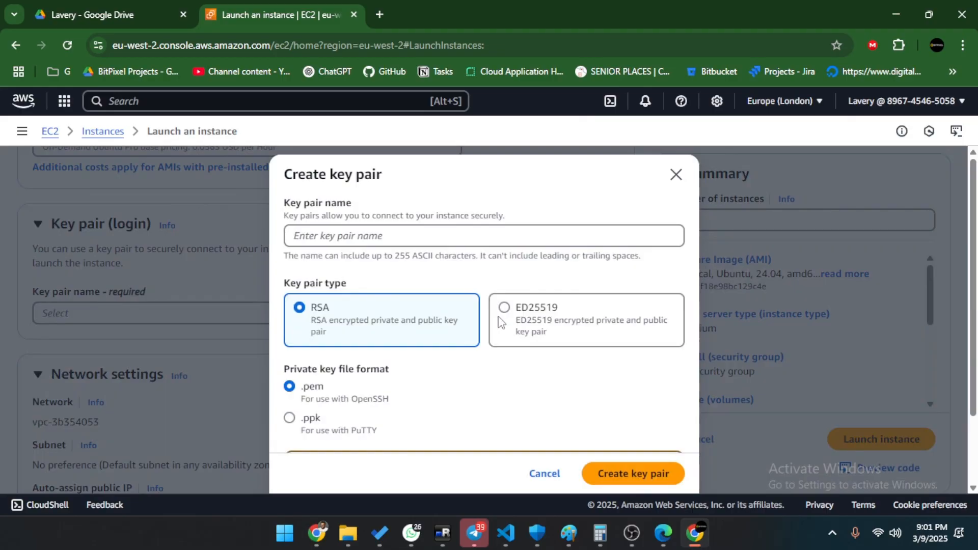
left_click(674, 173)
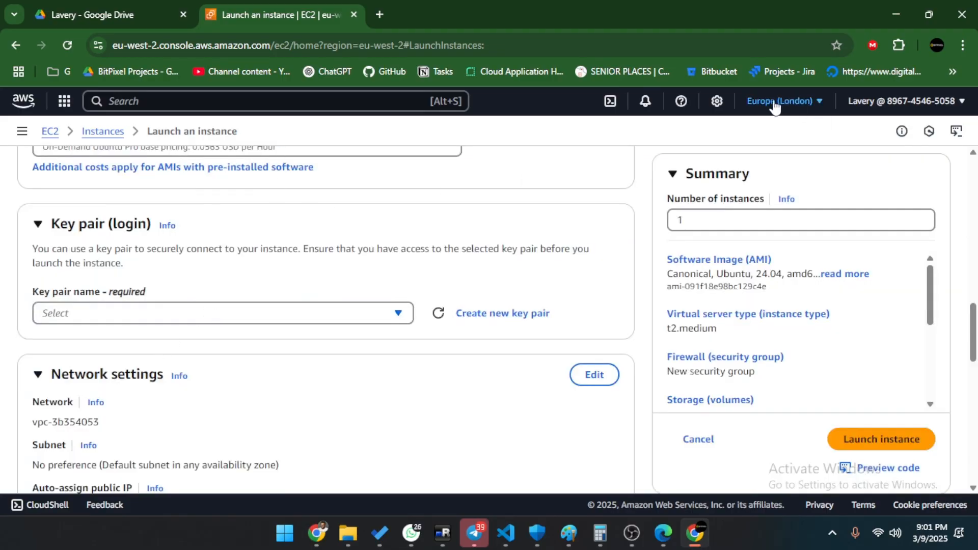
left_click(512, 314)
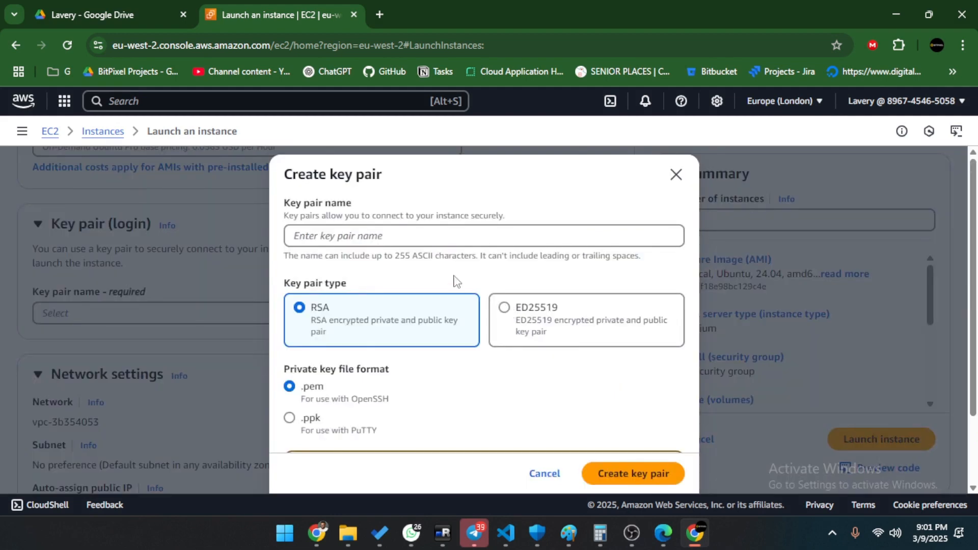
left_click(262, 315)
left_click(262, 315)
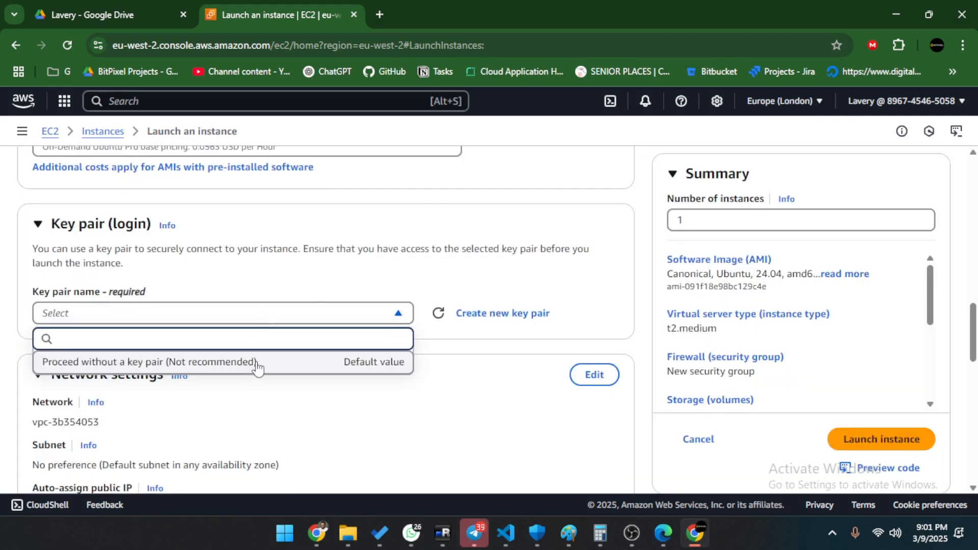
Create a named RSA key pair in .pem format and download its file.
left_click(518, 318)
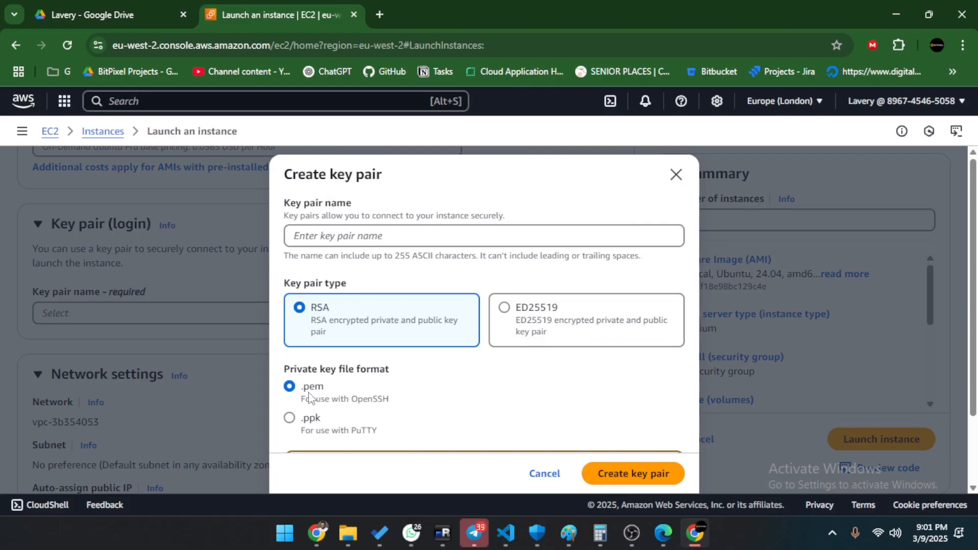
scroll(577, 409, "down", 1)
scroll(577, 414, "down", 3)
scroll(577, 414, "up", 3)
left_click(391, 240)
type("rash")
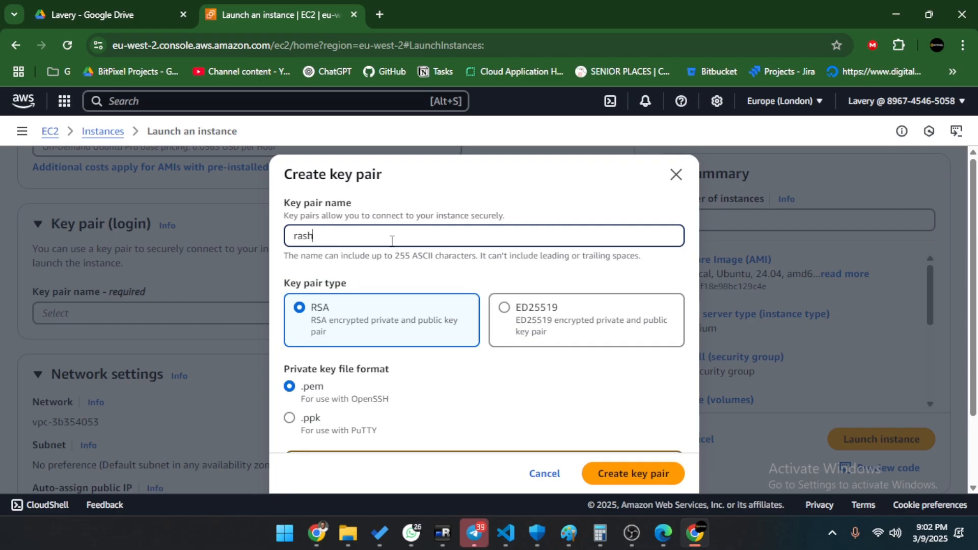
type("idul-key-2")
left_click(619, 468)
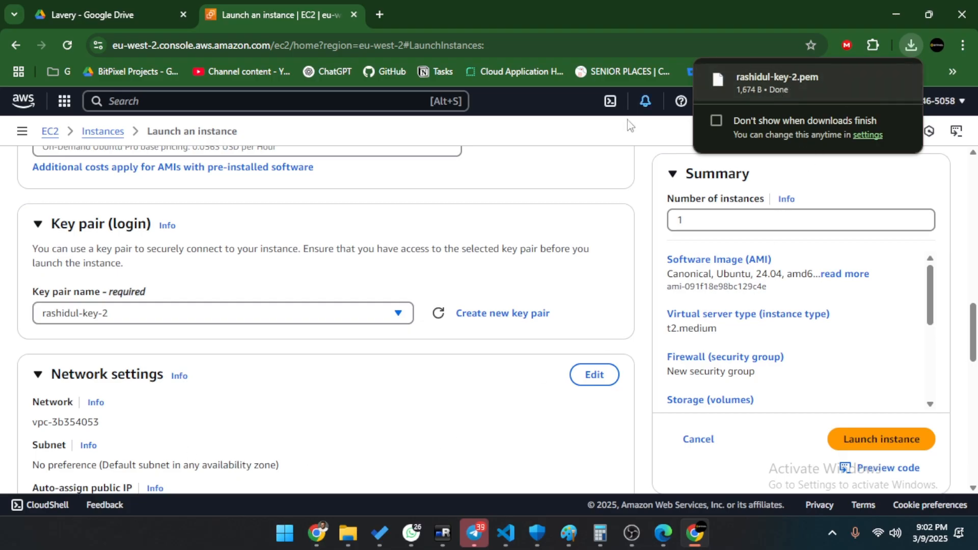
Dismiss the finished download notice and the 0.0.0.0/0 open-access warning.
scroll(607, 354, "down", 4)
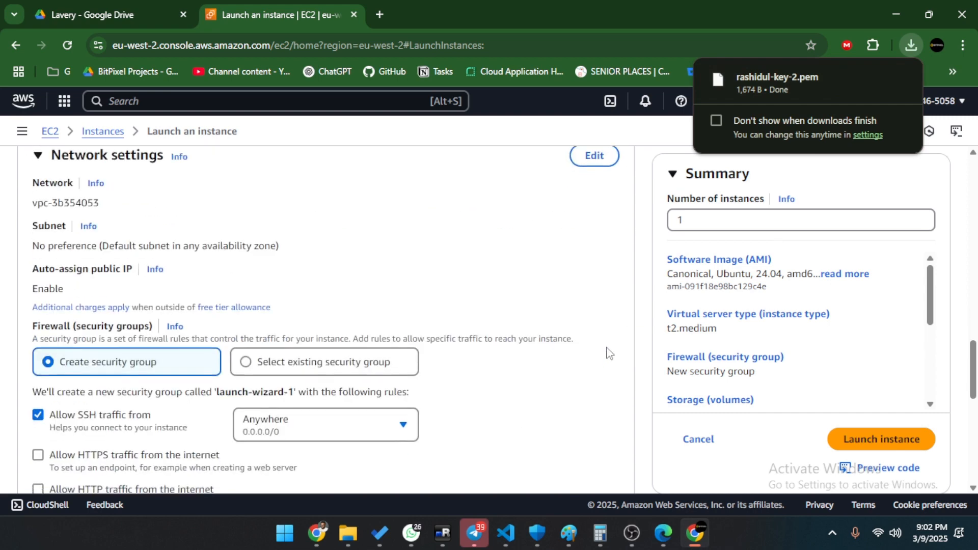
scroll(535, 321, "down", 5)
scroll(306, 287, "up", 5)
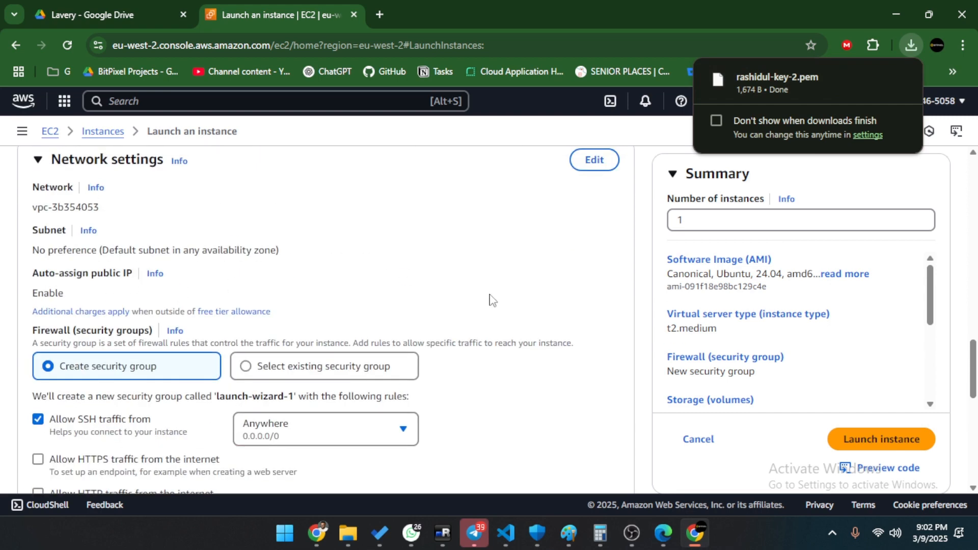
left_click(476, 267)
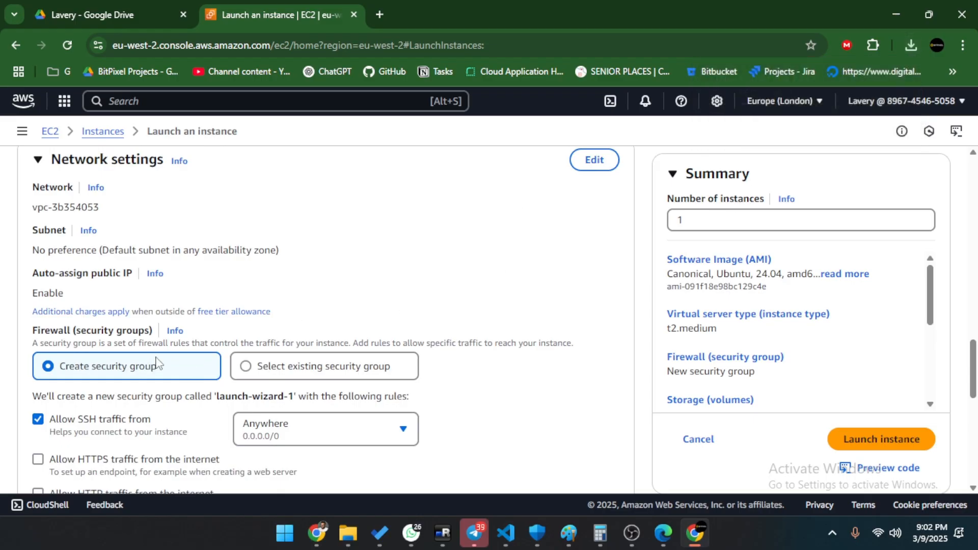
scroll(157, 359, "down", 1)
scroll(159, 352, "down", 1)
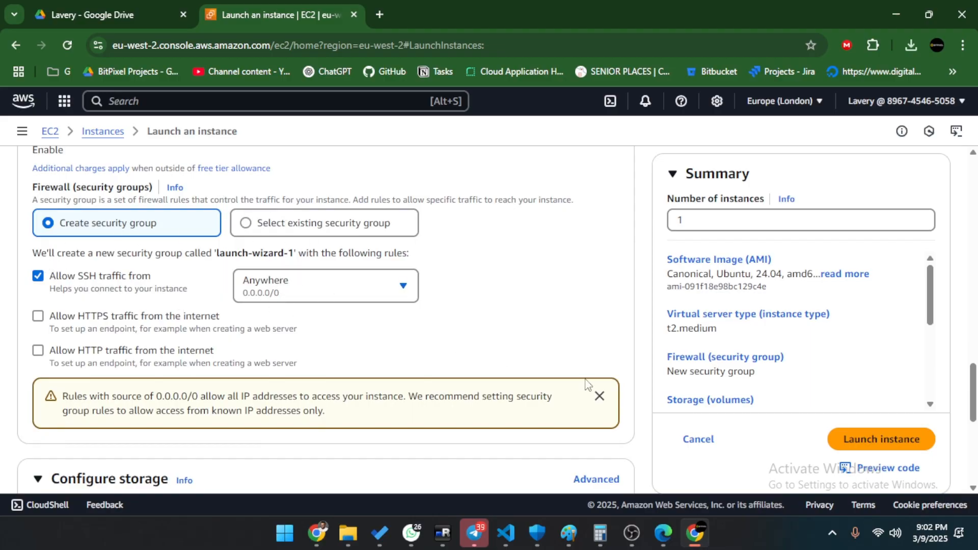
left_click(600, 396)
scroll(355, 360, "down", 3)
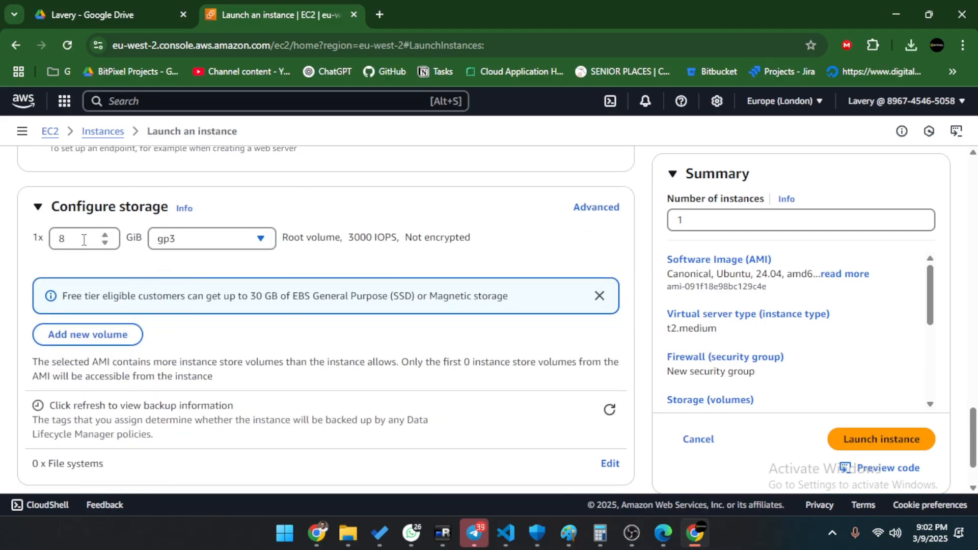
Set the gp3 root volume to 30 GiB and launch the instance.
left_click(84, 239)
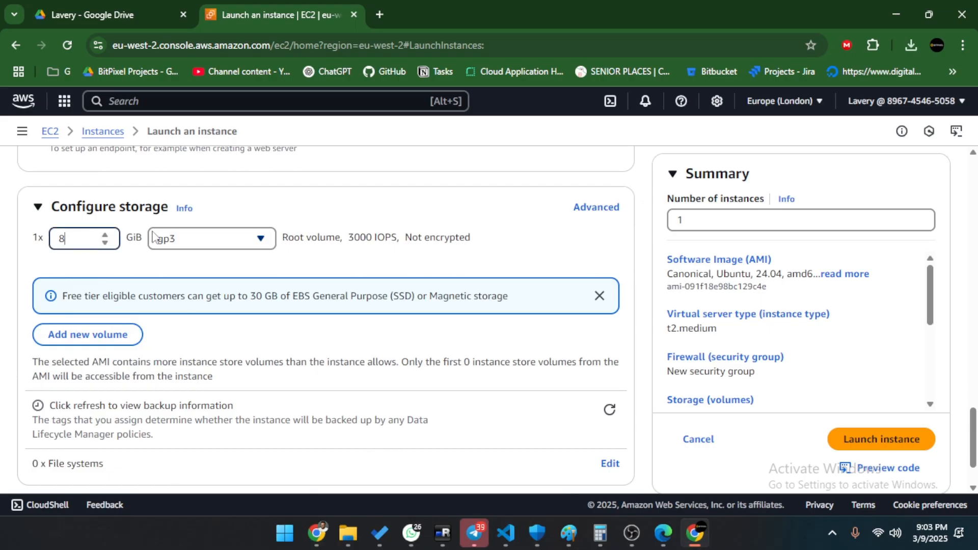
double_click(76, 239)
type("255")
left_click_drag(87, 238, 26, 237)
type("30")
scroll(166, 289, "down", 1)
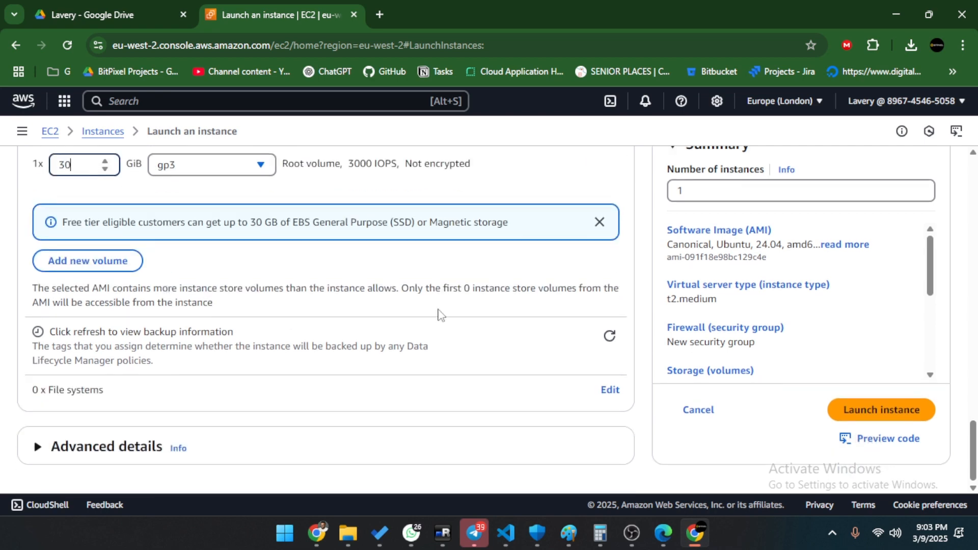
left_click(881, 410)
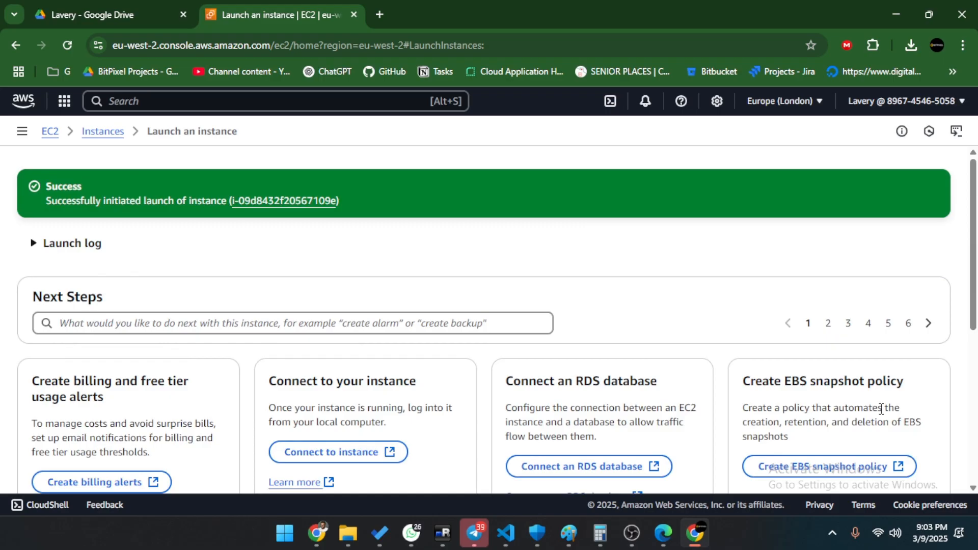
Return to EC2 via the 'ec2' service search and open the Instances list.
left_click(102, 132)
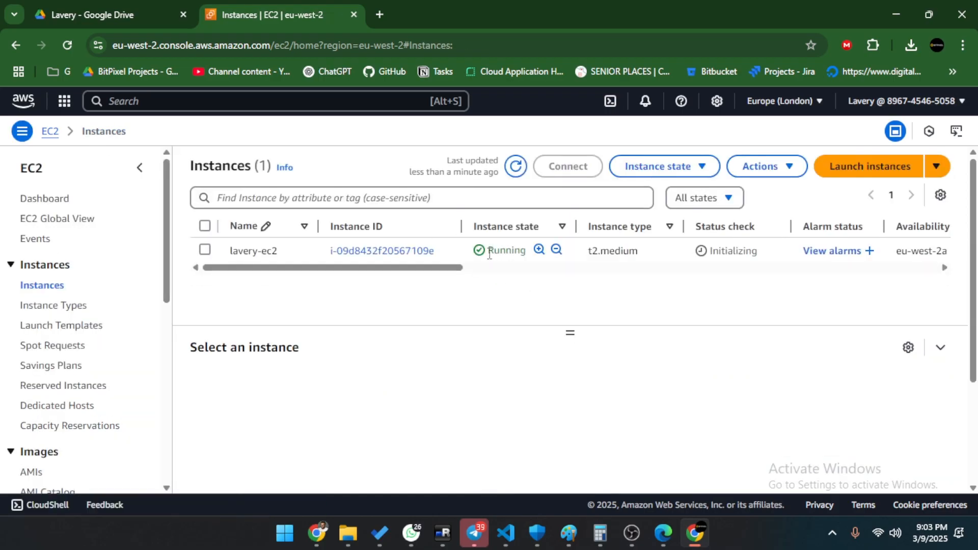
left_click(64, 101)
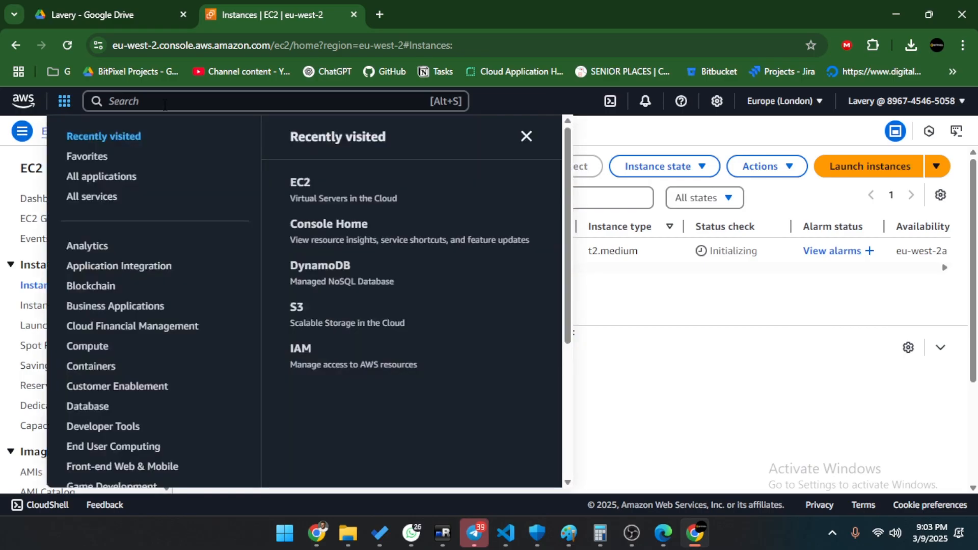
left_click(164, 104)
type("ec2")
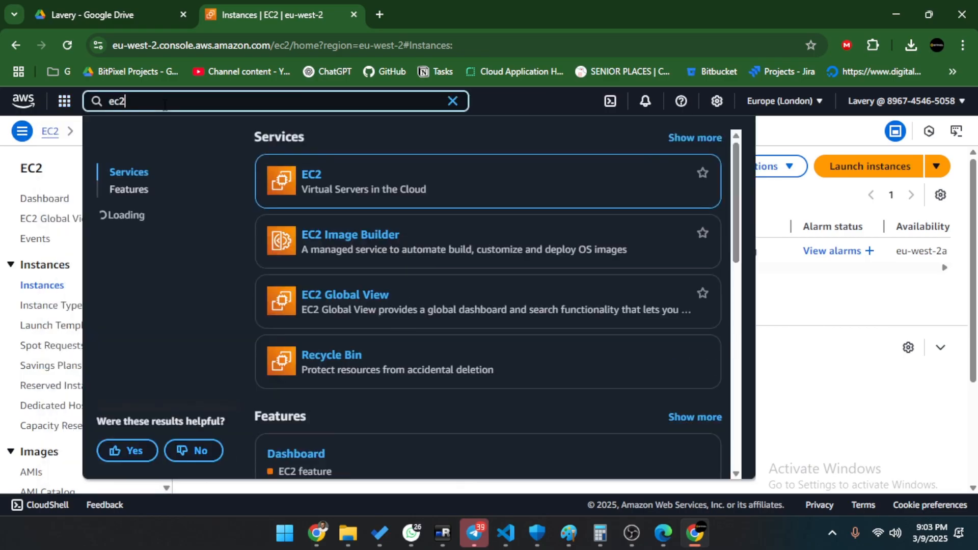
left_click(312, 178)
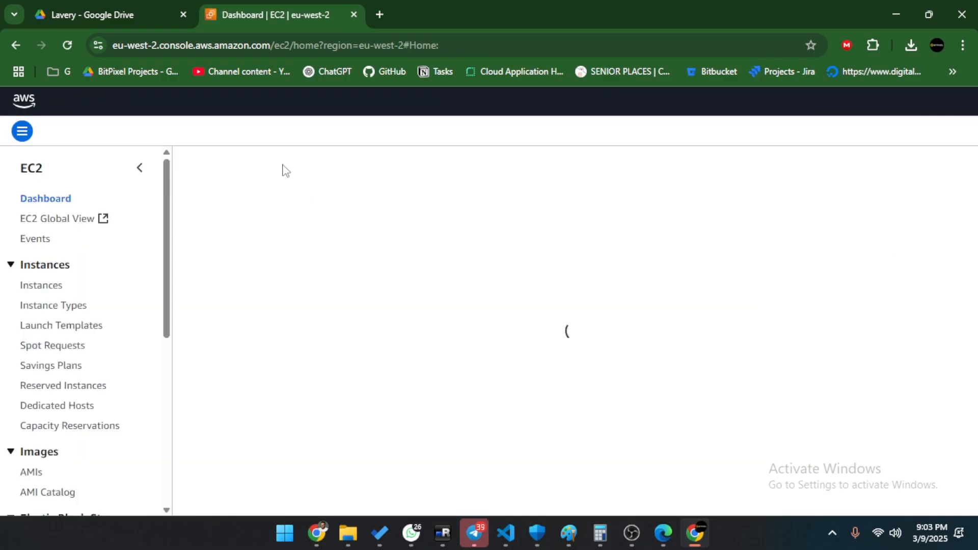
left_click(36, 286)
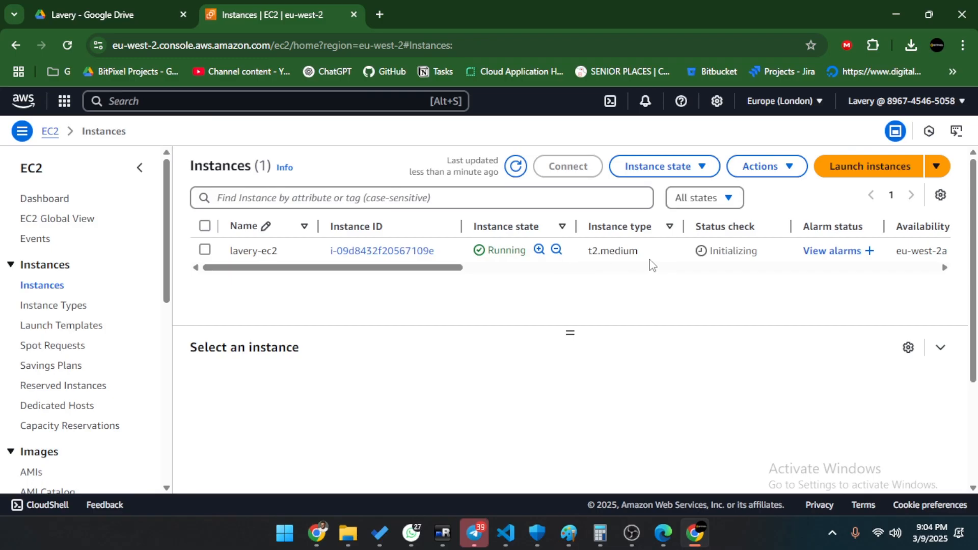
left_click_drag(403, 267, 396, 246)
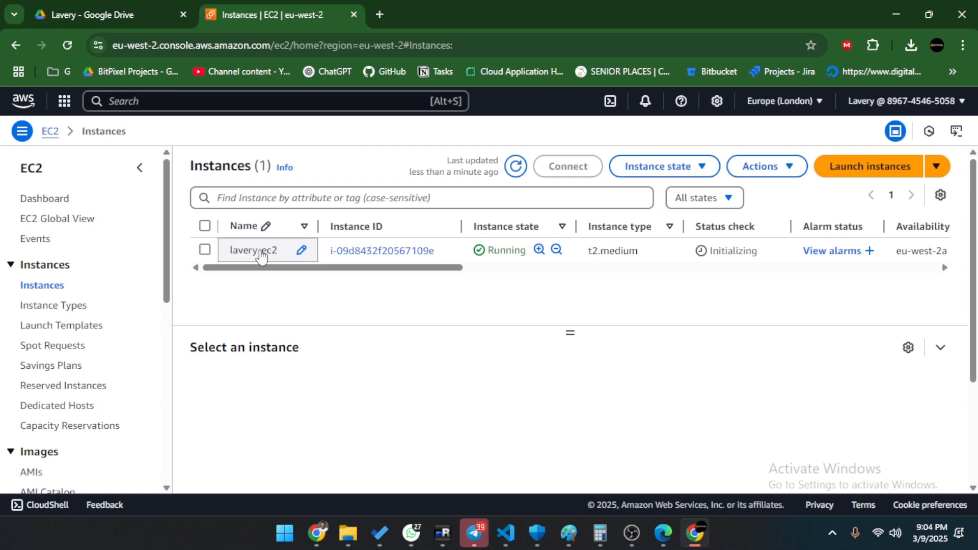
Open the running instance's Connect to instance page on the SSH client tab.
left_click(204, 249)
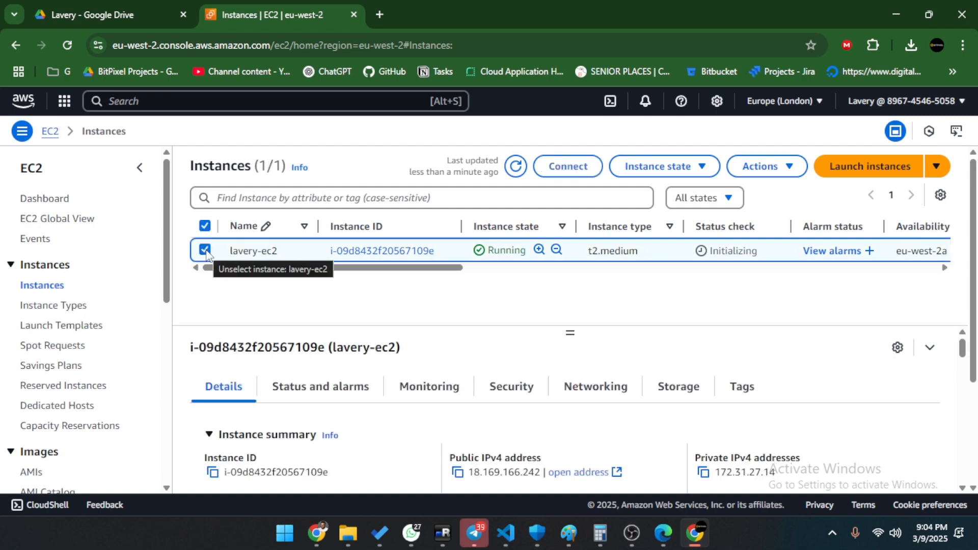
left_click(571, 169)
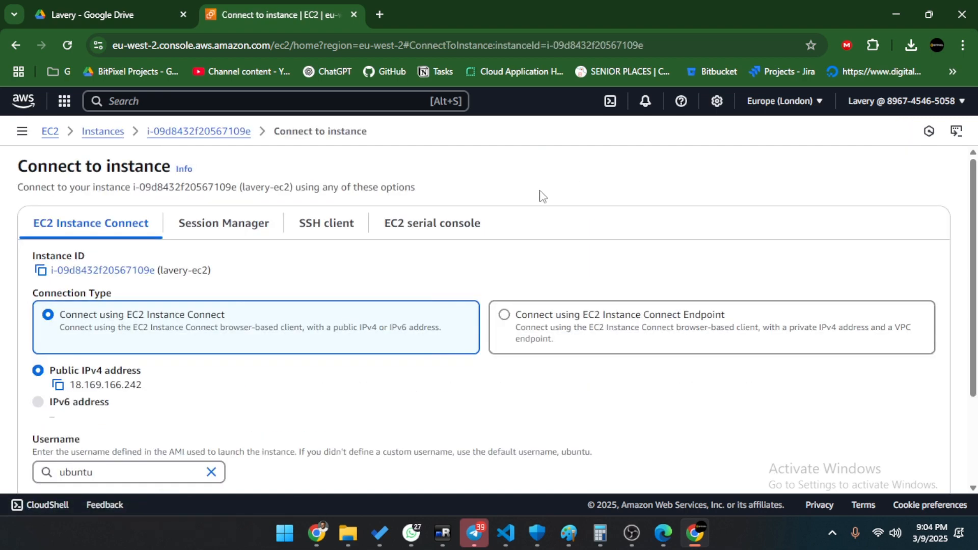
scroll(101, 252, "down", 2)
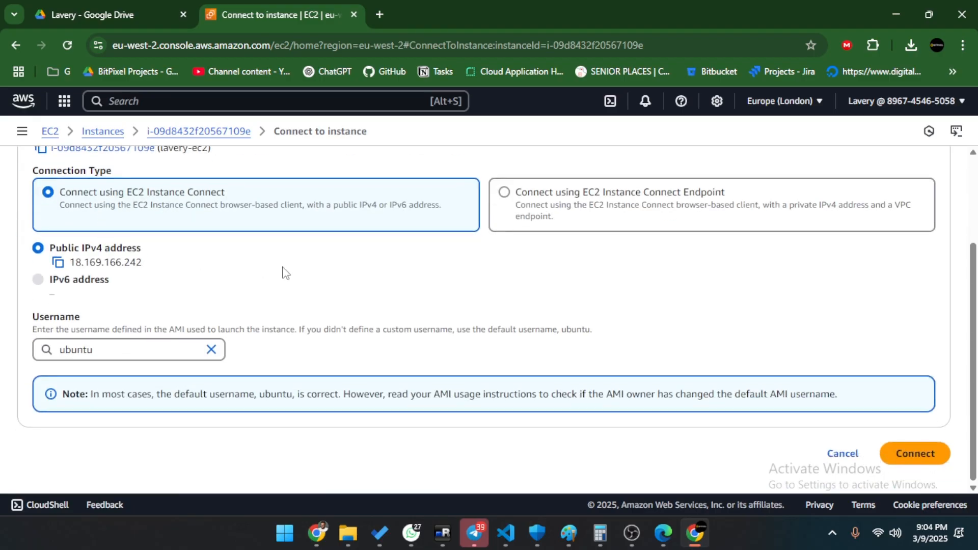
scroll(284, 271, "up", 2)
left_click(328, 224)
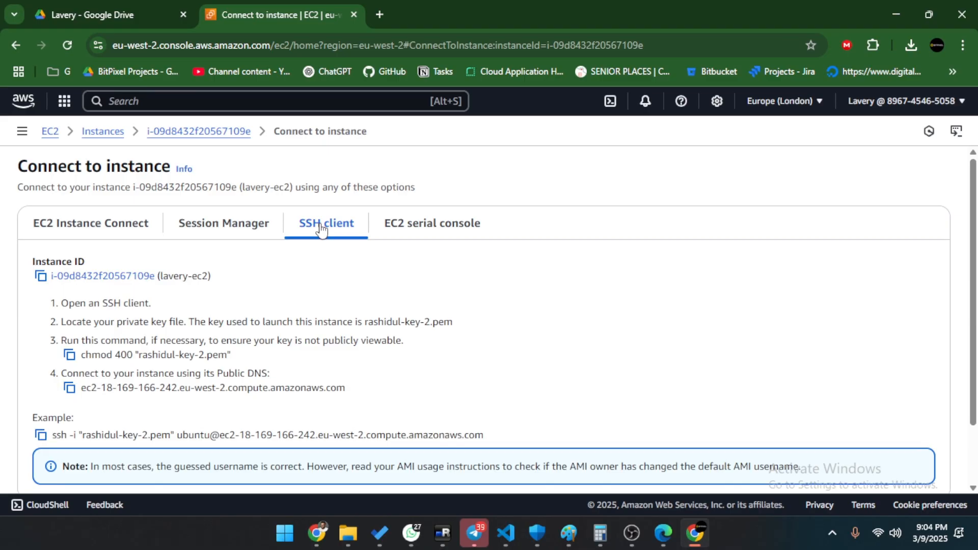
scroll(326, 285, "down", 2)
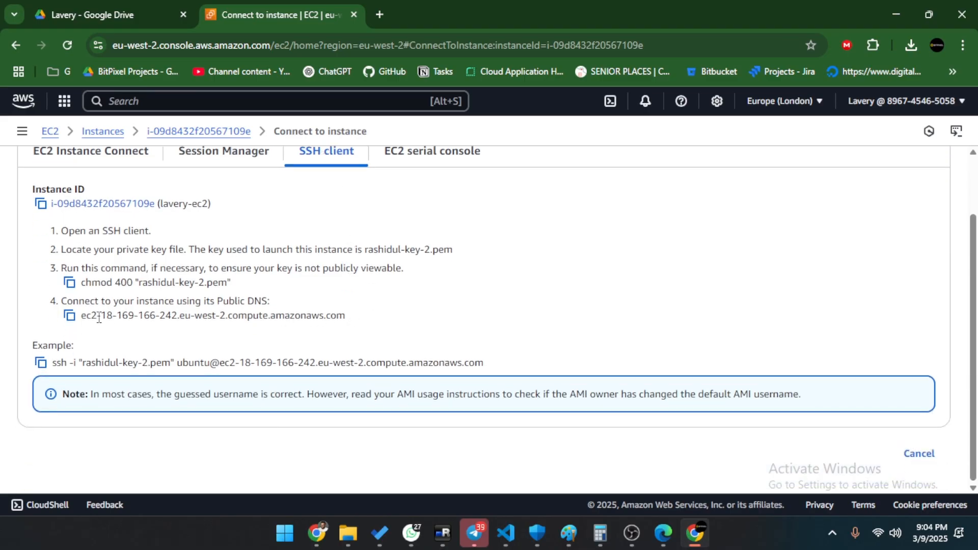
Highlight the instance's public DNS hostname and the key file name in the instructions.
left_click_drag(82, 314, 360, 327)
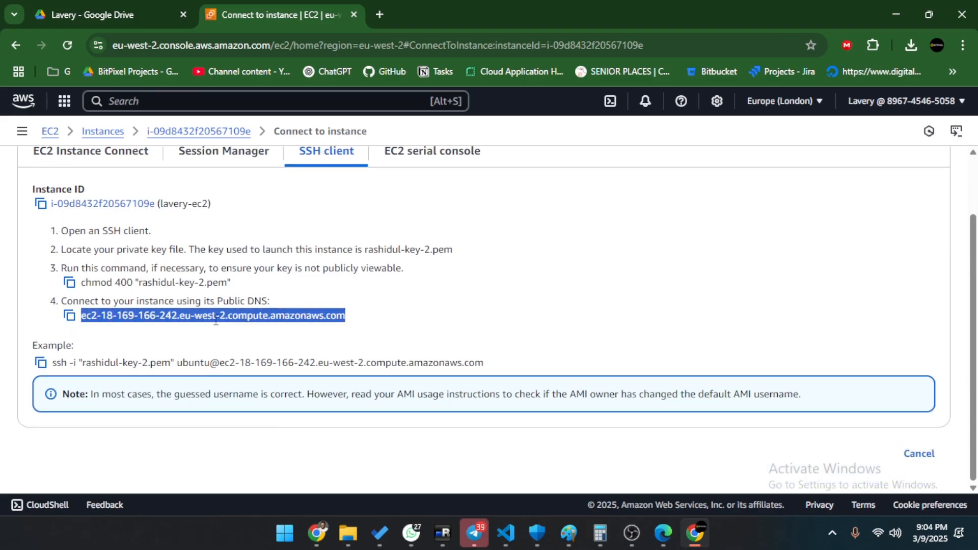
scroll(456, 296, "up", 2)
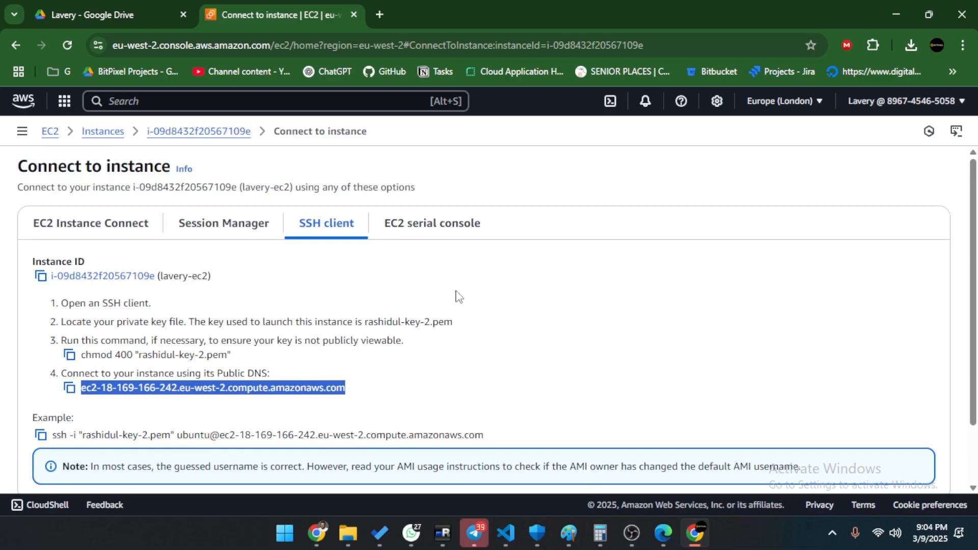
left_click(118, 402)
left_click_drag(82, 387, 348, 393)
scroll(75, 432, "down", 2)
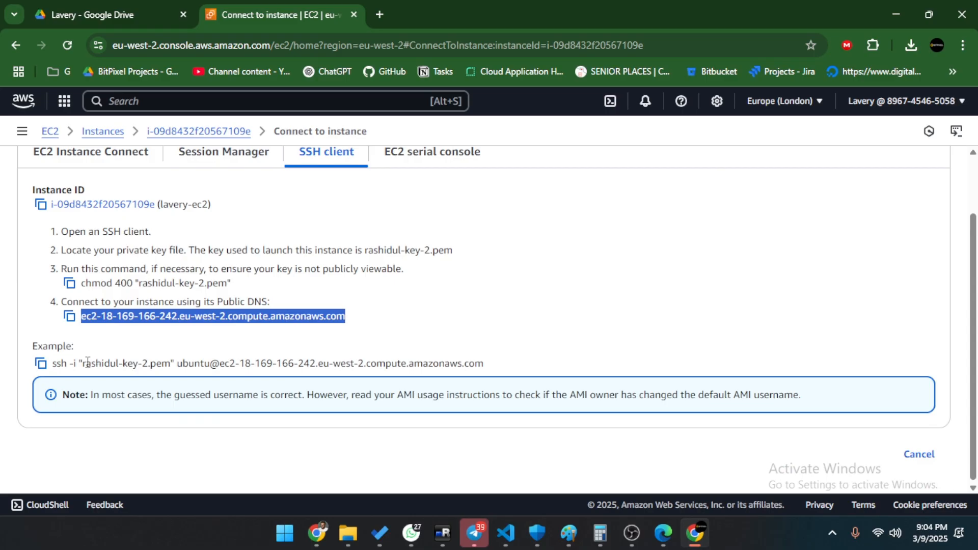
left_click_drag(83, 363, 173, 363)
left_click(177, 362)
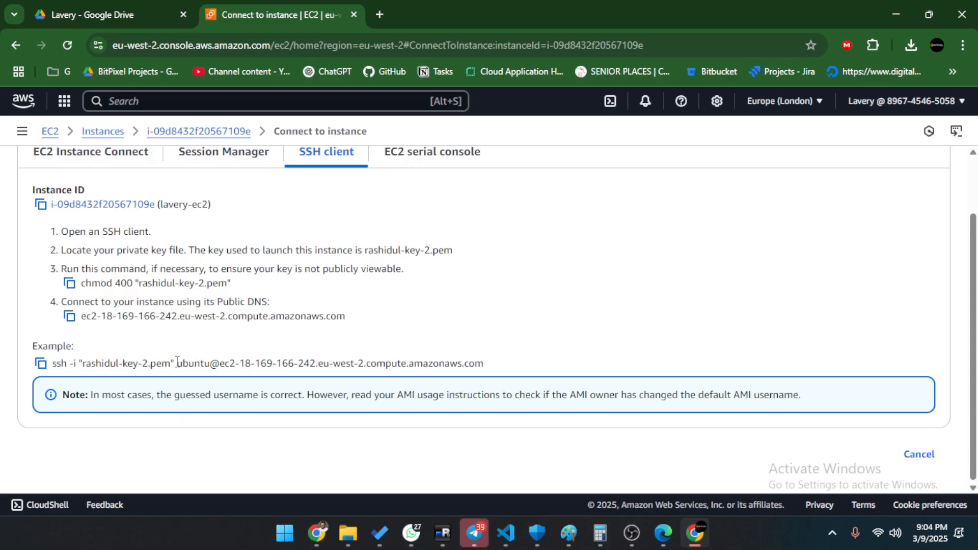
Copy the whole example ssh command, then bring the Downloads folder forward.
double_click(196, 361)
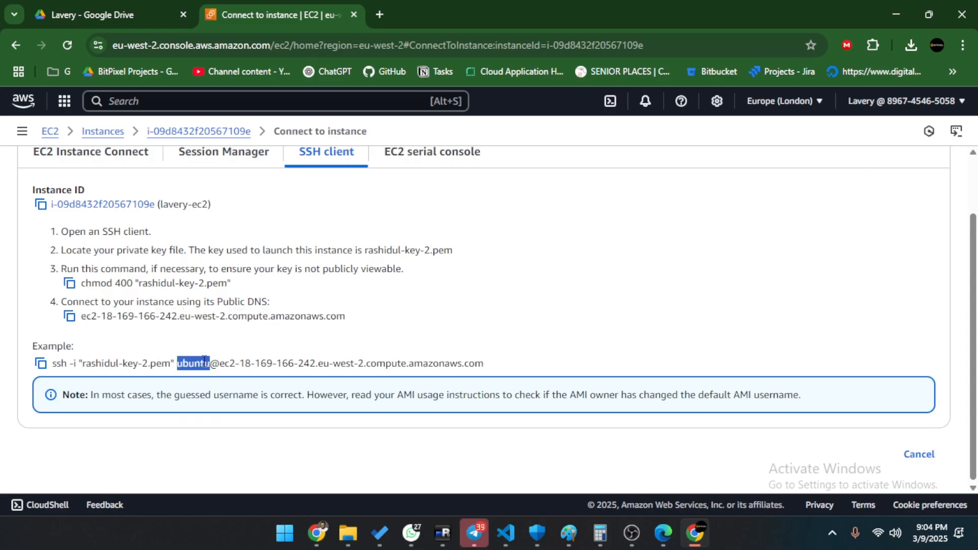
left_click_drag(220, 362, 463, 370)
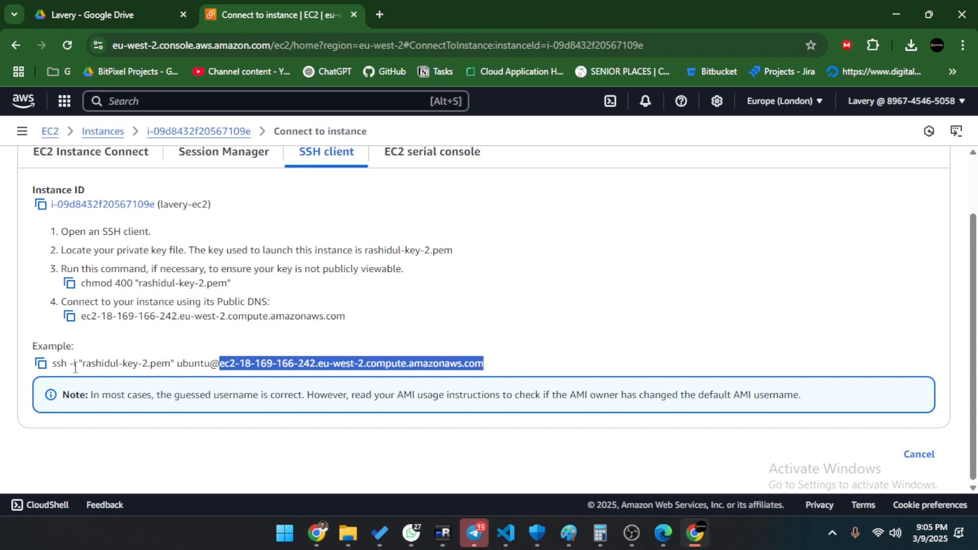
left_click_drag(58, 364, 499, 365)
right_click(429, 367)
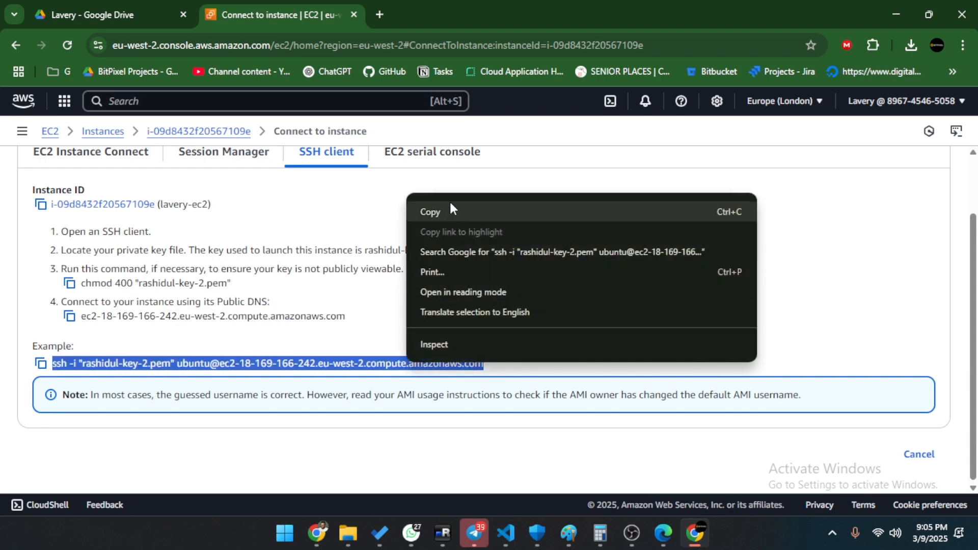
left_click(452, 206)
mouse_move(348, 532)
left_click(341, 448)
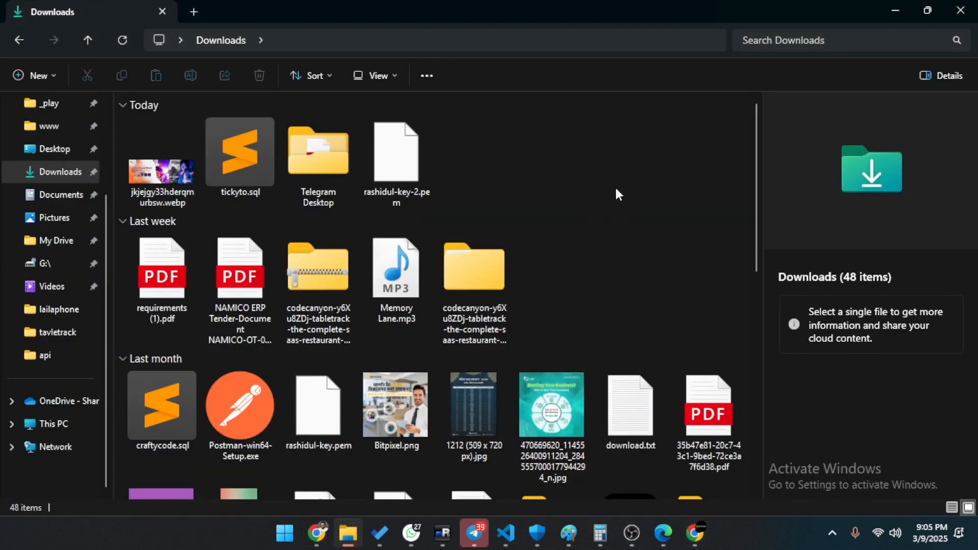
Check the .pem key file in Downloads and open Git Bash Here in that folder.
left_click(389, 168)
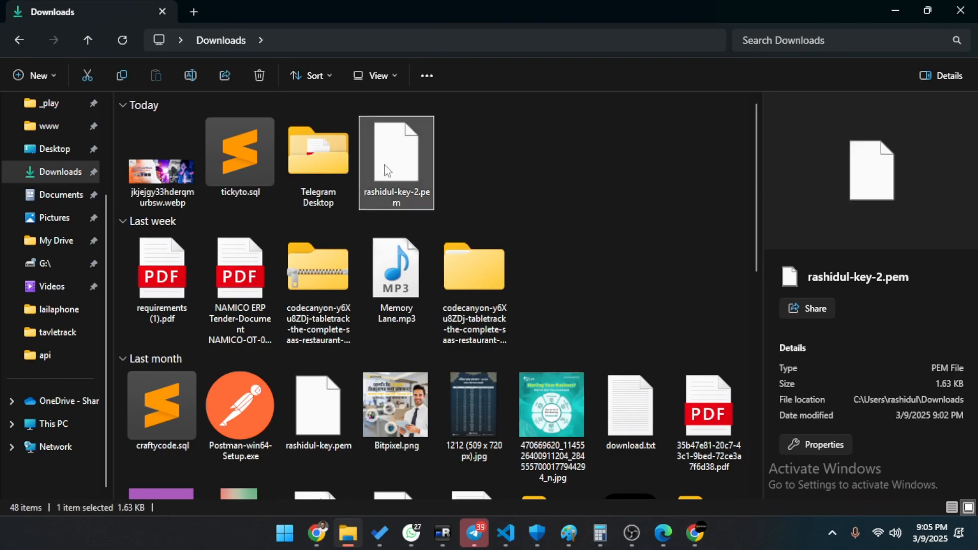
left_click(406, 190)
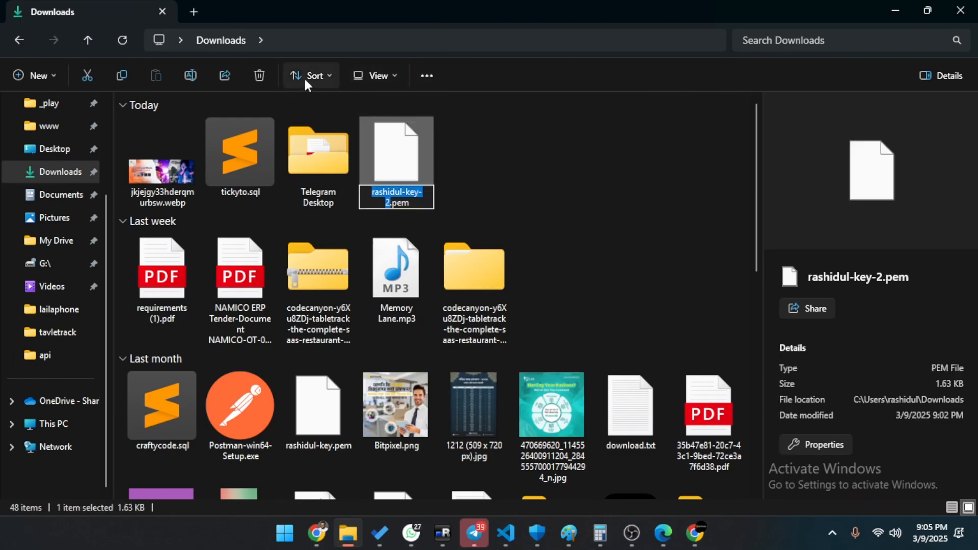
left_click(941, 77)
left_click(941, 79)
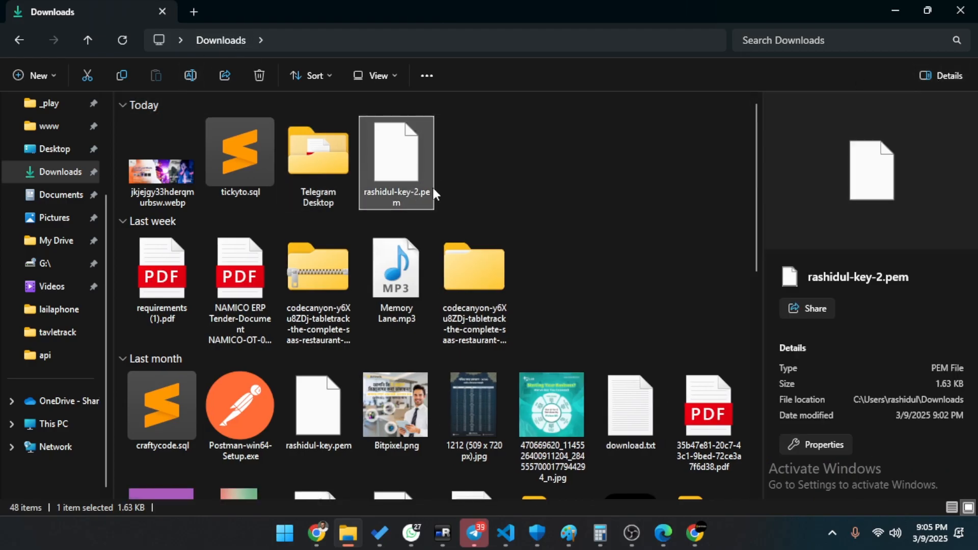
right_click(477, 145)
left_click(536, 326)
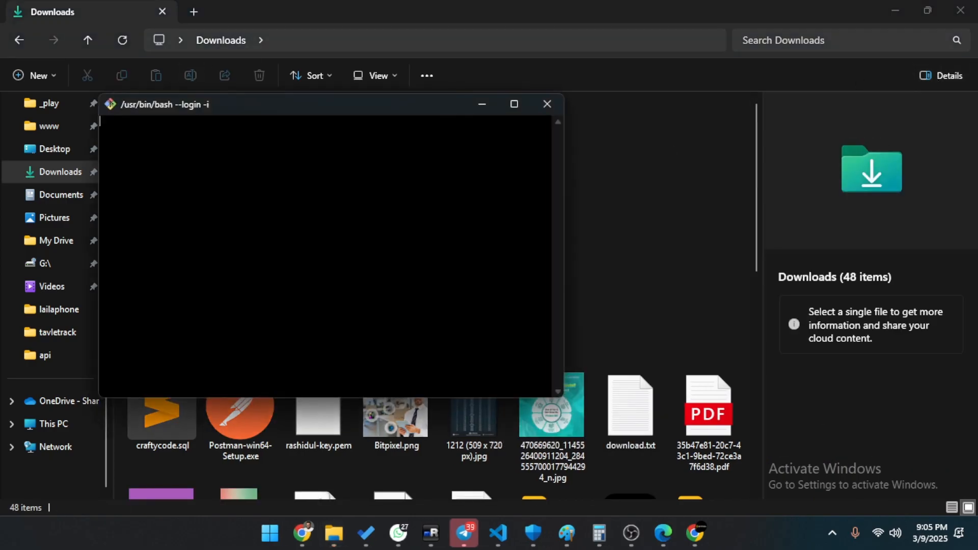
Run the pasted ssh command, accept the host key with 'yes', and run pwd.
right_click(296, 199)
left_click(332, 246)
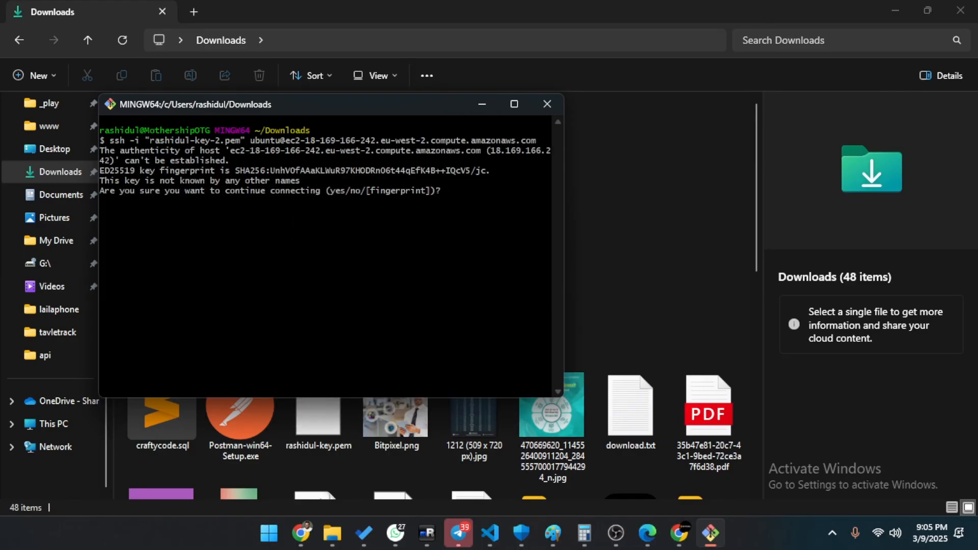
type("yes")
key("Return")
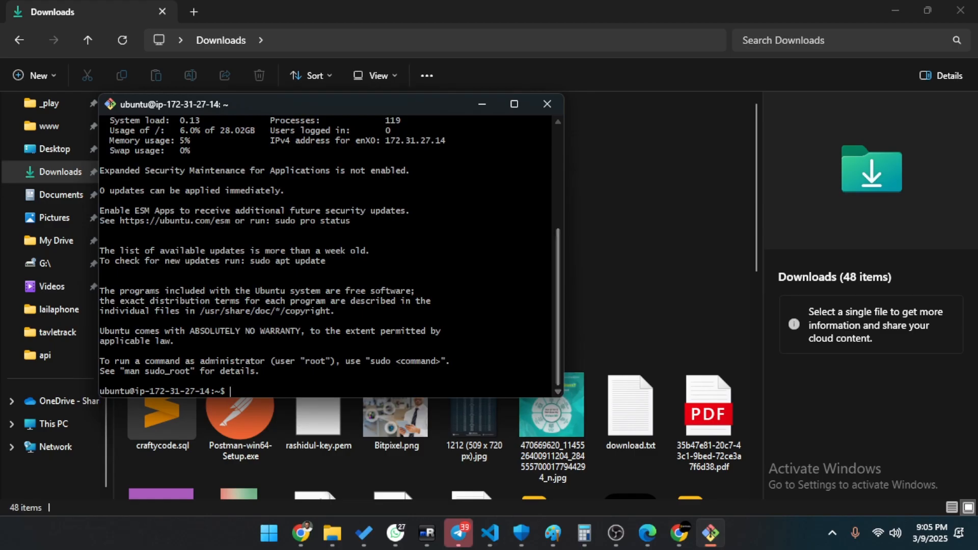
type("pwd")
key("Return")
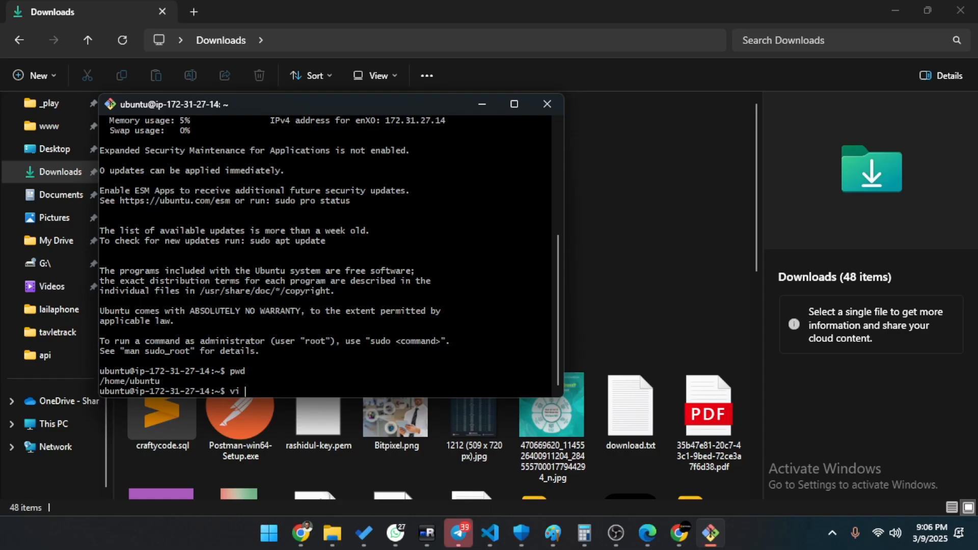
Create an empty file named test with vi, then list the home directory with ls -la.
type("test")
key("Return")
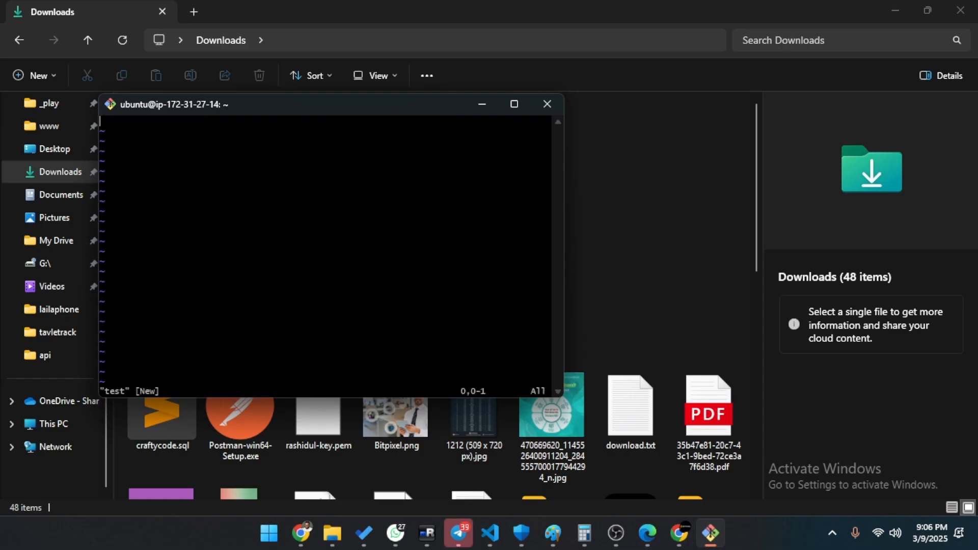
type(":wq")
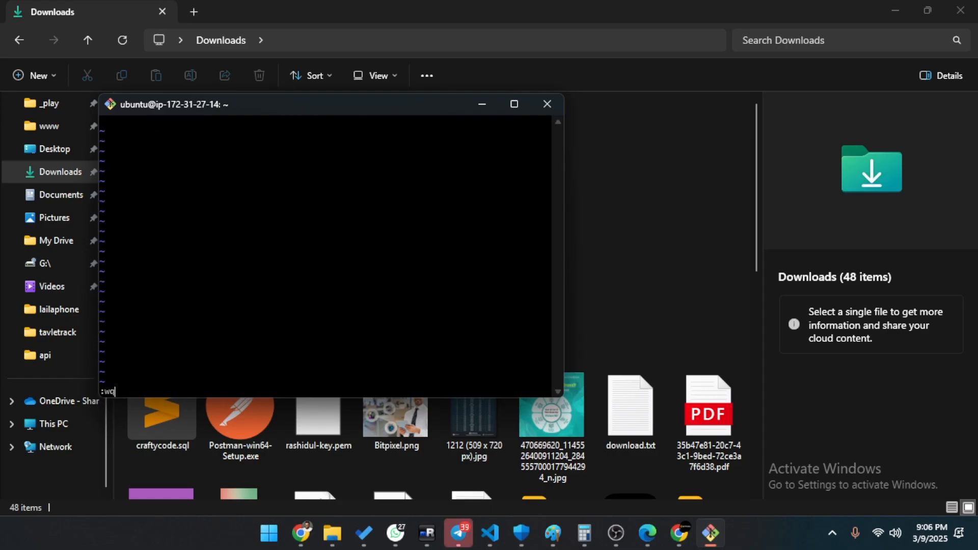
key("Return")
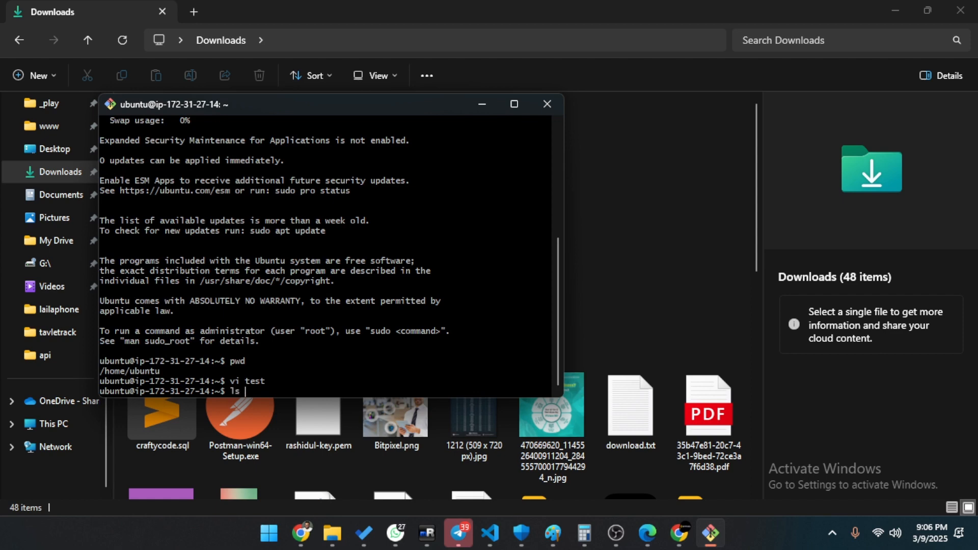
type("ls -la")
key("Return")
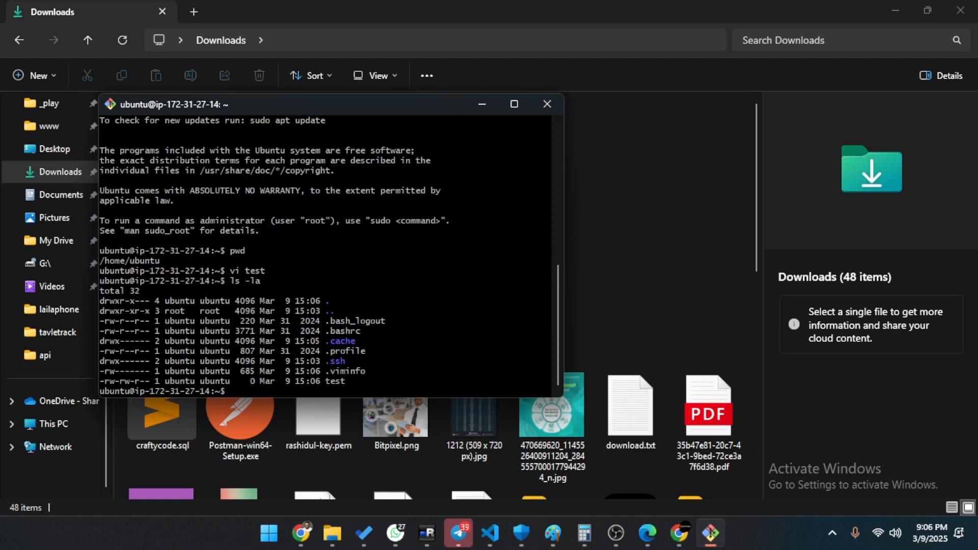
Delete the test file with rm test and exit the SSH session.
type("rm test")
key("Return")
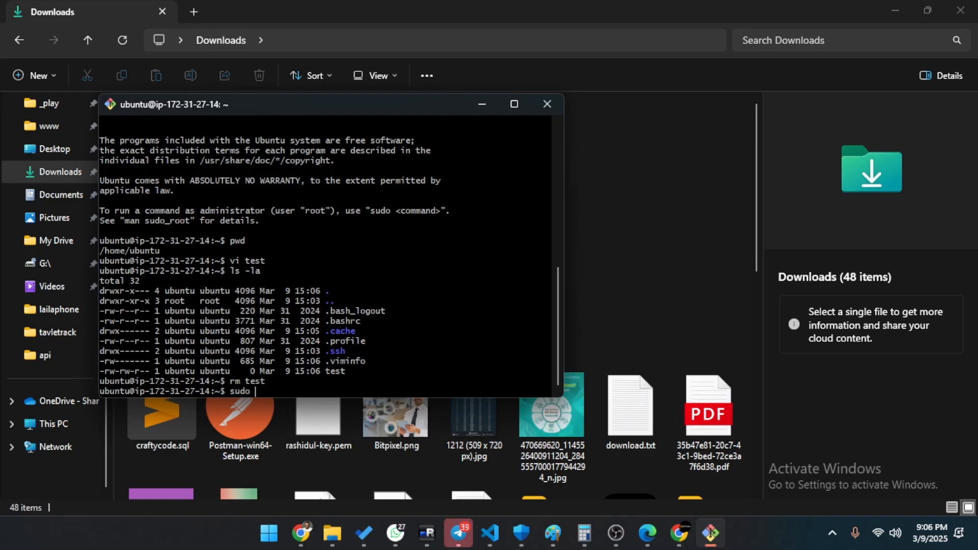
key("BackSpace")
key("BackSpace")
key("BackSpace")
key("BackSpace")
key("BackSpace")
type("exit")
key("Return")
left_click(673, 228)
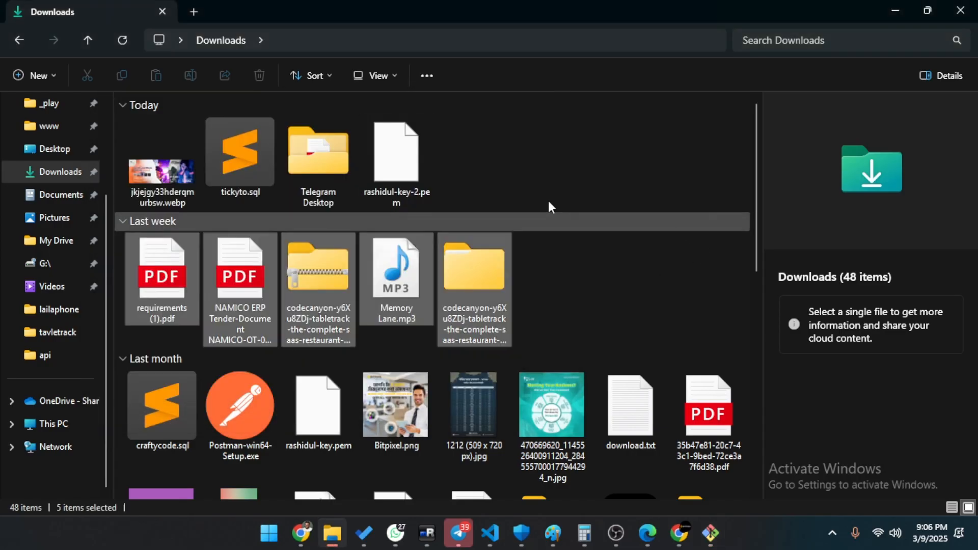
Switch from Downloads back to the lavery-ec2 Connect to instance page and deselect the ssh command.
left_click(548, 201)
left_click(389, 173)
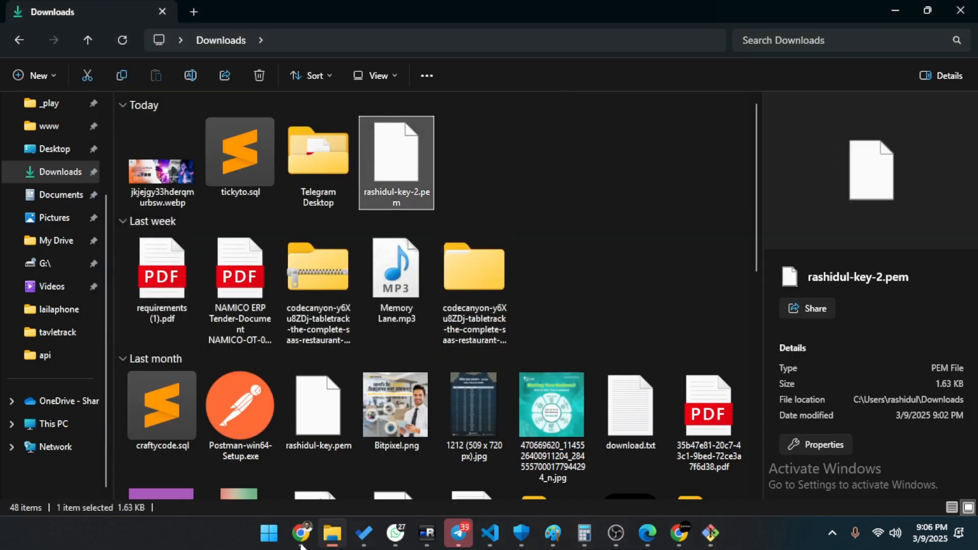
mouse_move(301, 533)
left_click(368, 468)
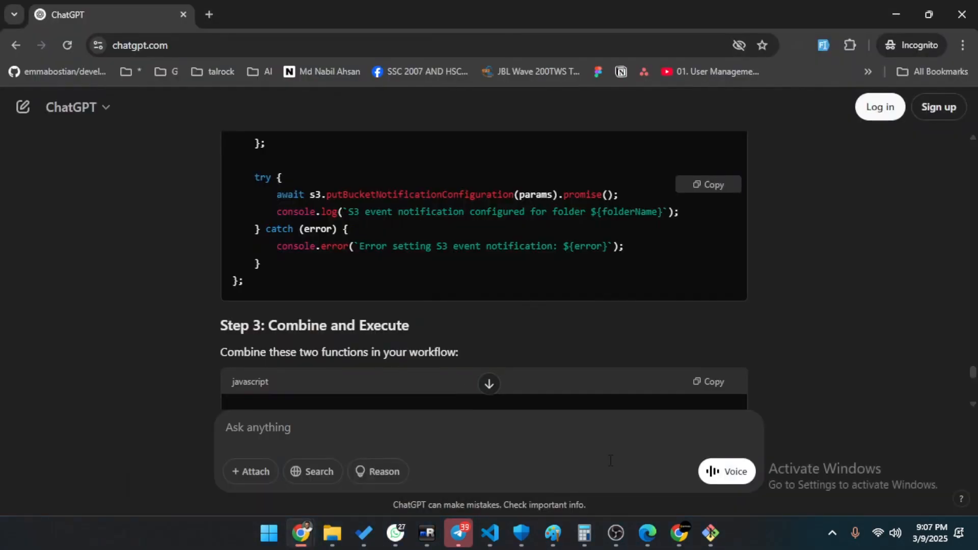
left_click(679, 533)
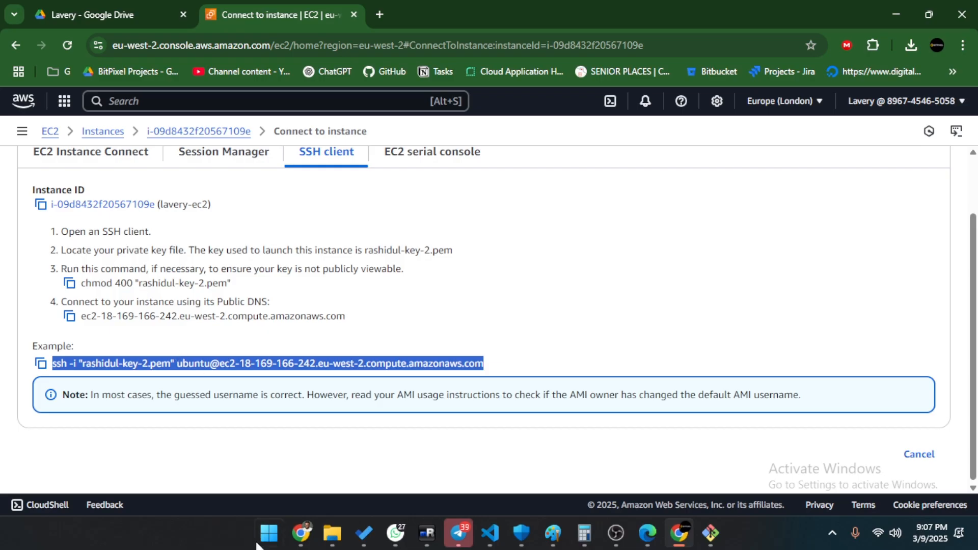
left_click(332, 533)
left_click(524, 176)
left_click(425, 175)
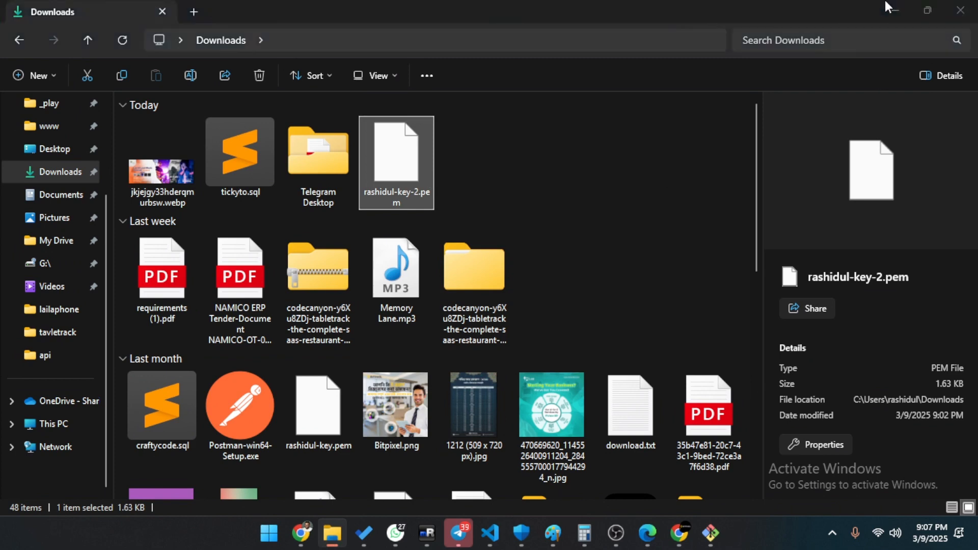
key("alt+Tab")
scroll(230, 290, "up", 2)
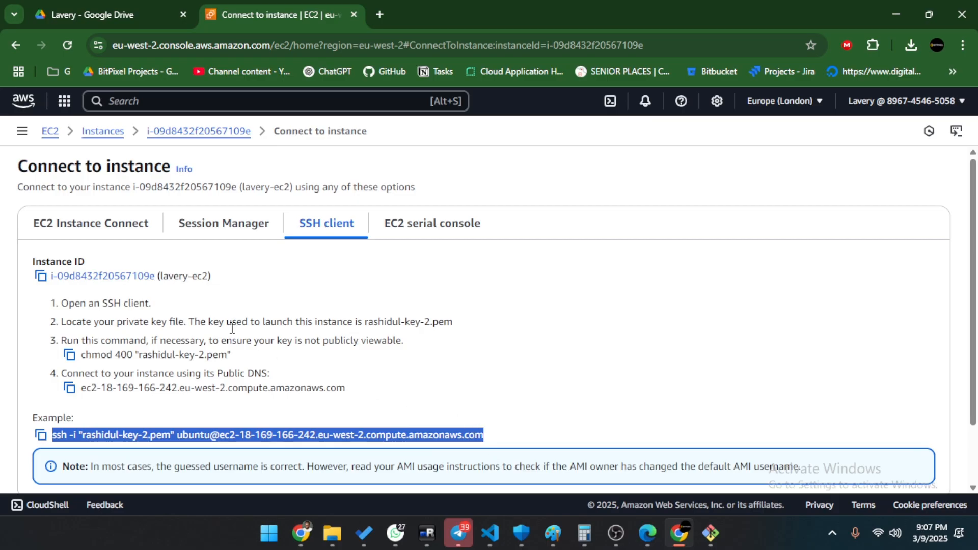
left_click(413, 301)
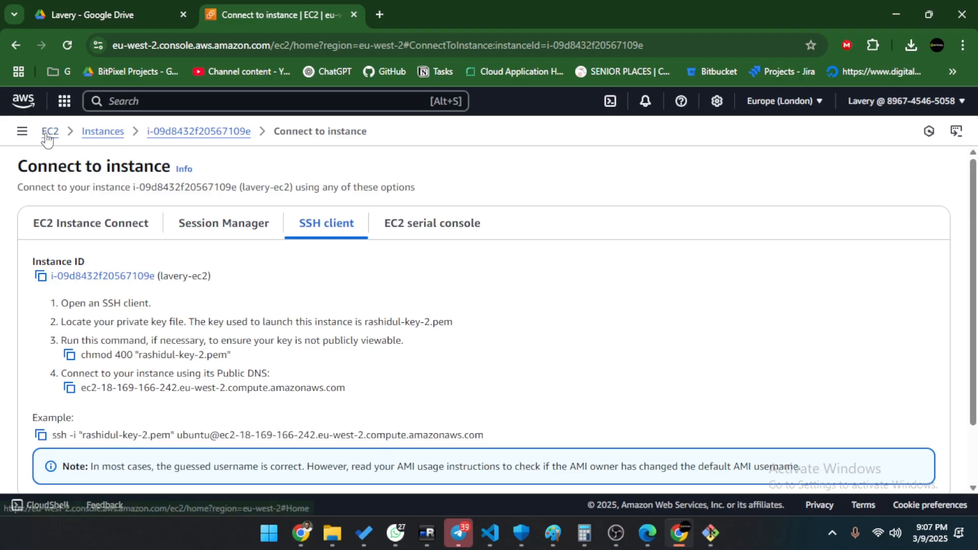
Launch Notepad, add ' port' after 22, and type an IP:3000 line.
left_click(269, 533)
type("no")
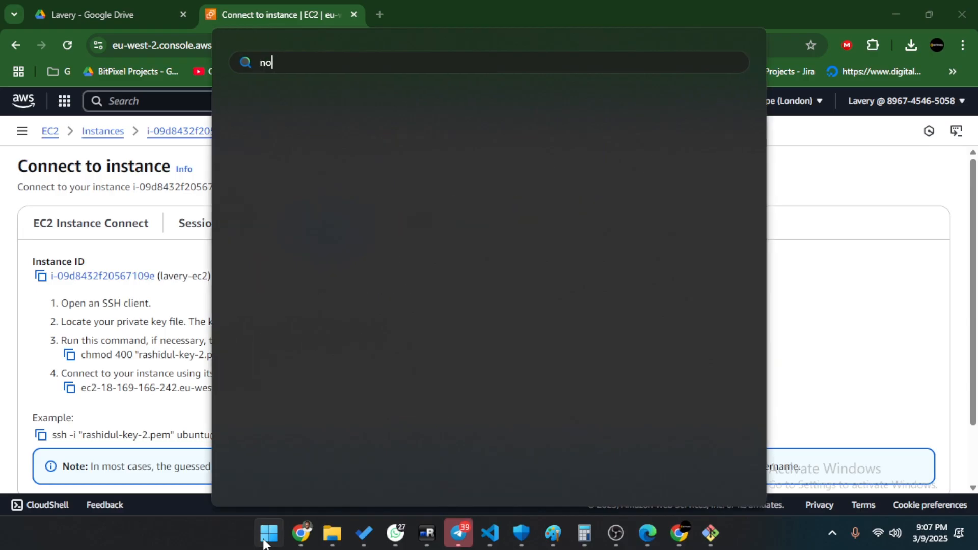
key("Return")
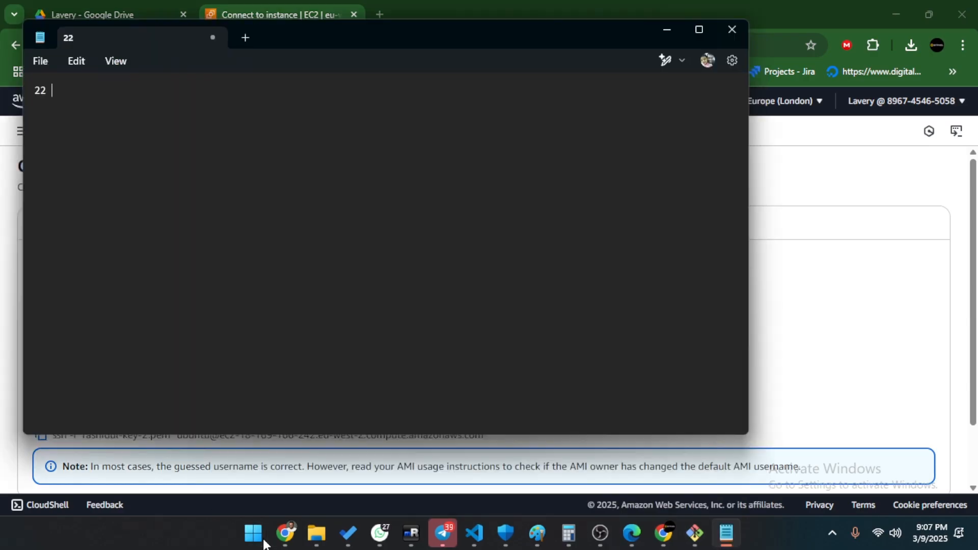
type("port")
type("3000")
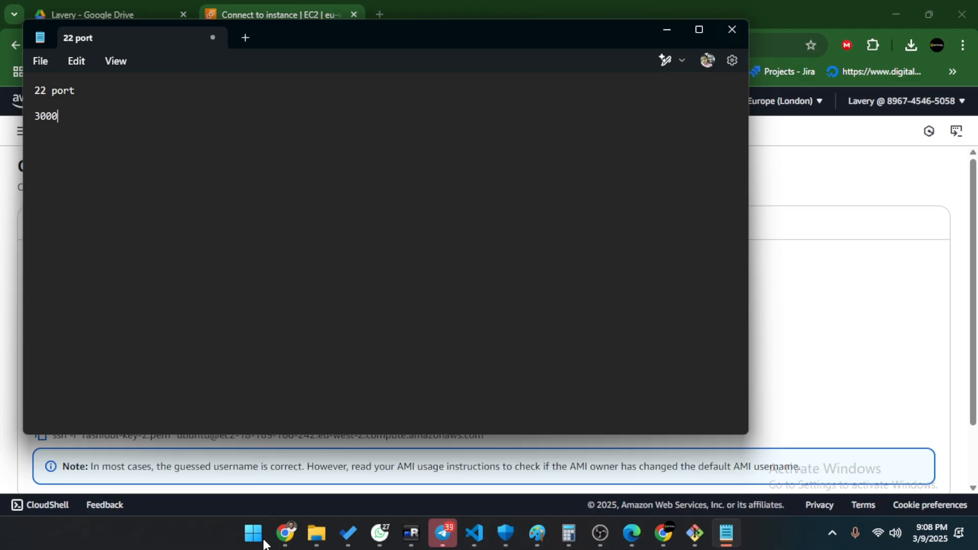
type("IP:")
Delete the IP:3000 line and the typed 5432, then return to the AWS window.
key("shift+Right")
key("shift+Right")
key("shift+Right")
key("shift+Right")
key("Right")
key("shift+Left")
key("shift+Left")
key("shift+Left")
key("shift+Left")
key("shift+Left")
key("shift+Left")
key("shift+Left")
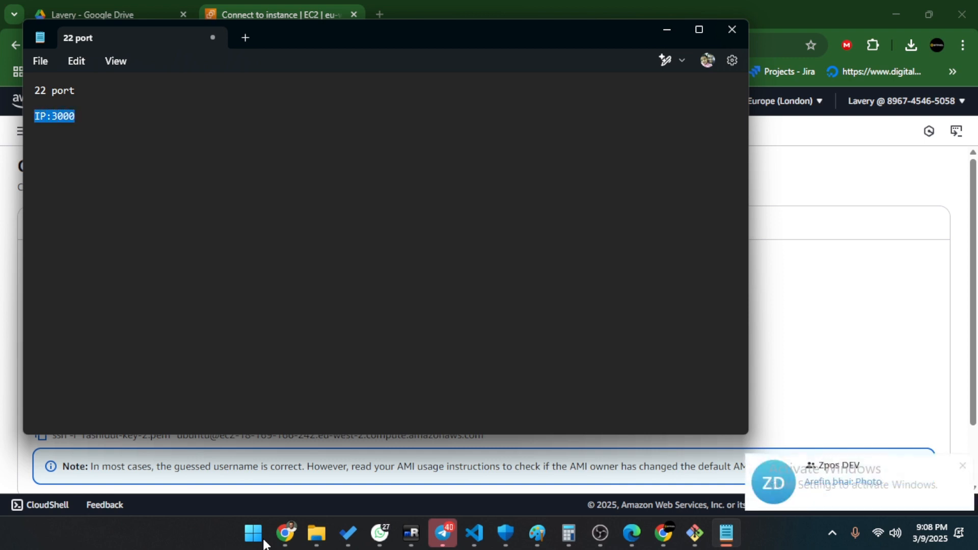
key("BackSpace")
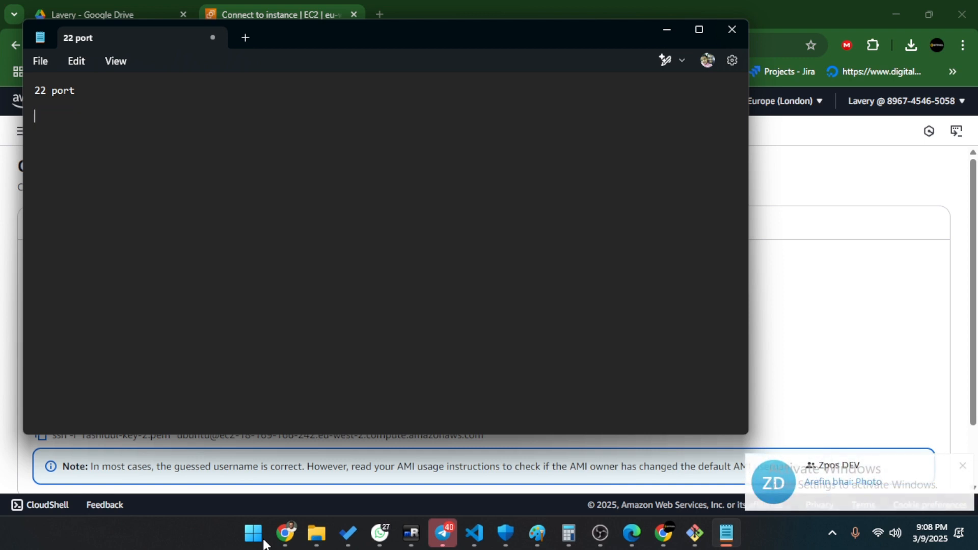
type("5432")
key("BackSpace")
key("BackSpace")
key("BackSpace")
key("BackSpace")
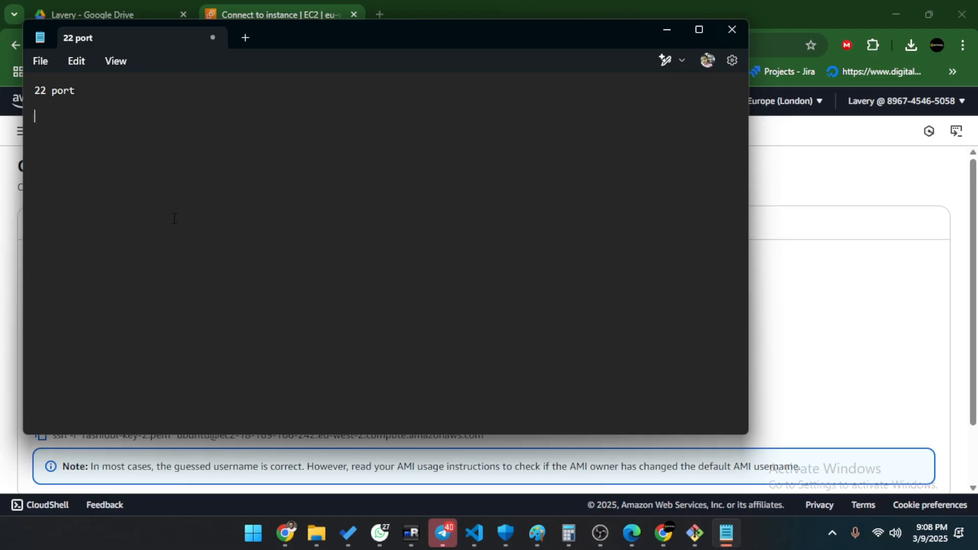
left_click(304, 10)
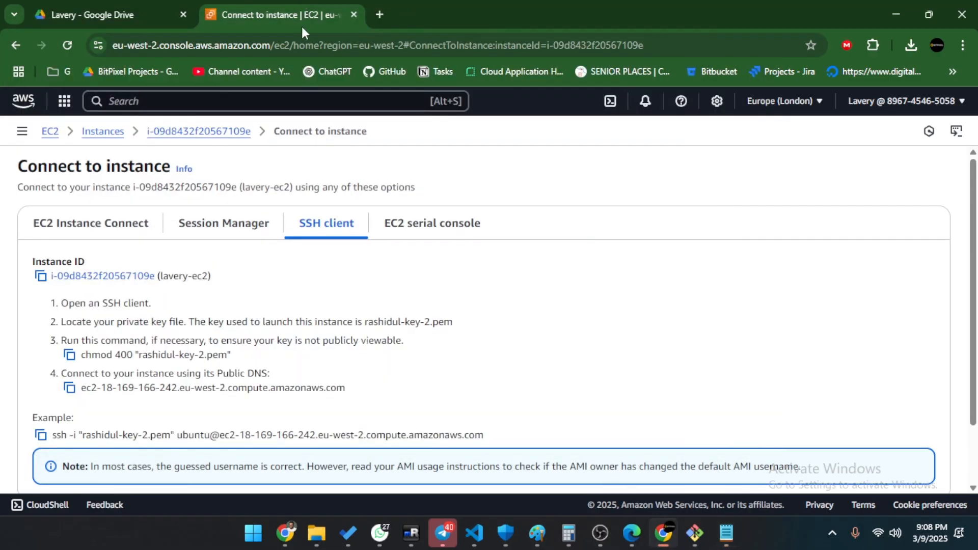
Return to the EC2 instances list, select lavery-ec2, and view its Security details.
left_click(104, 133)
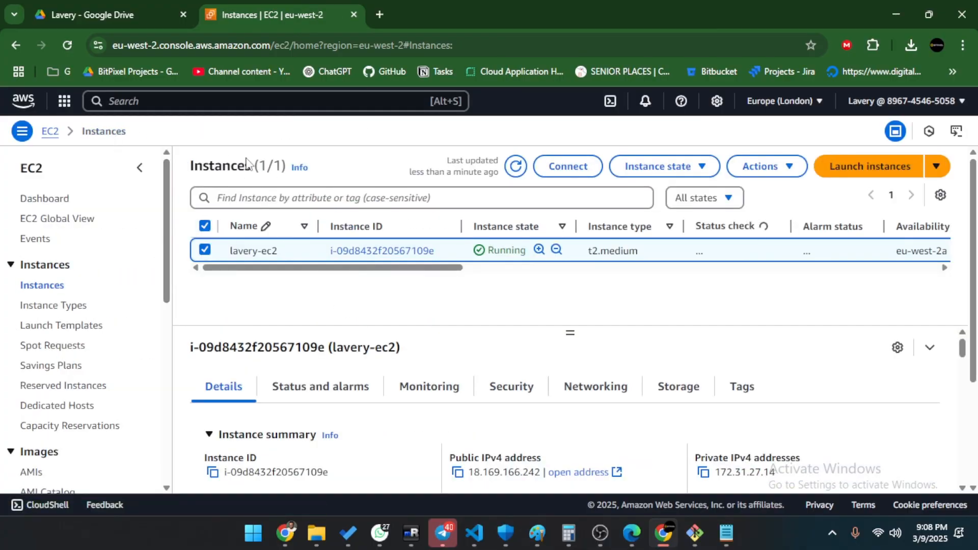
left_click(207, 250)
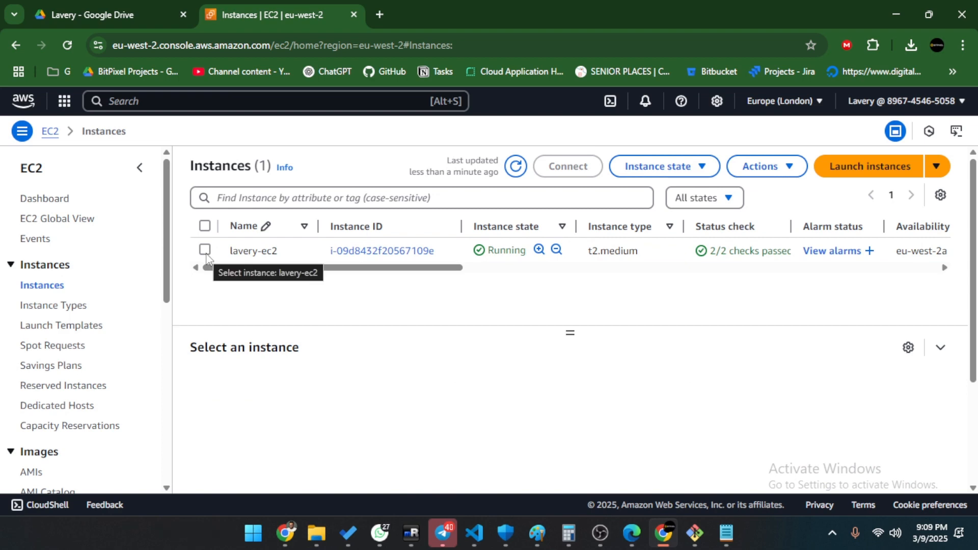
left_click(207, 256)
scroll(462, 434, "down", 3)
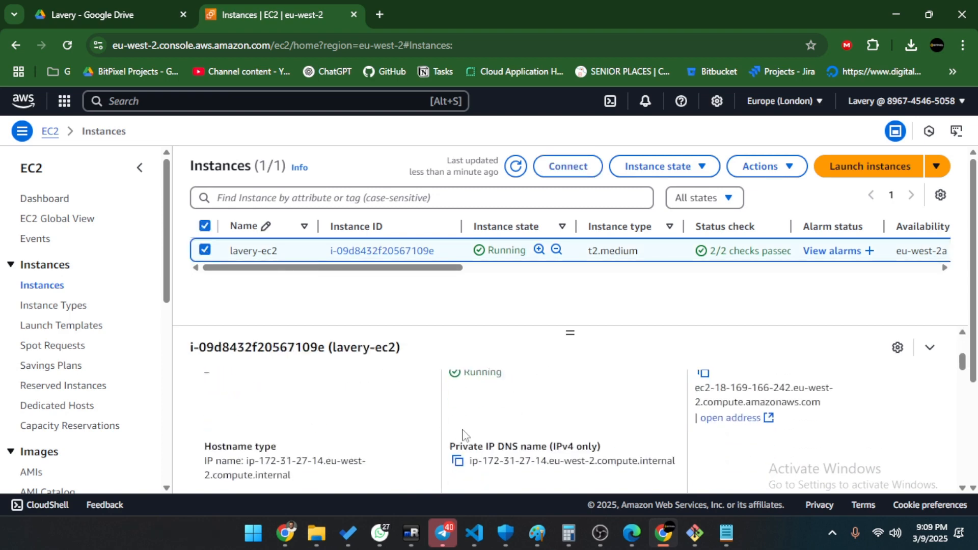
scroll(463, 434, "up", 3)
left_click(510, 385)
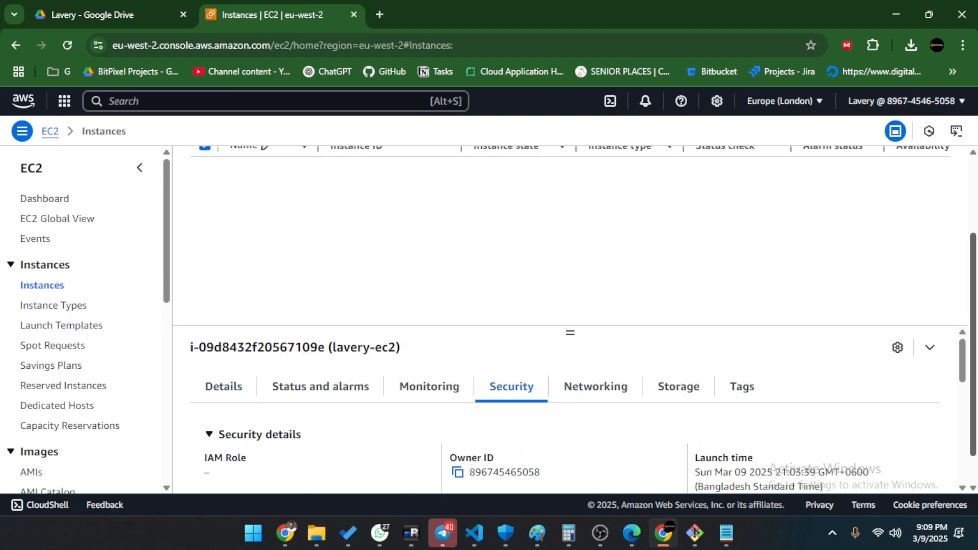
scroll(886, 382, "down", 2)
scroll(864, 408, "up", 2)
scroll(865, 408, "down", 3)
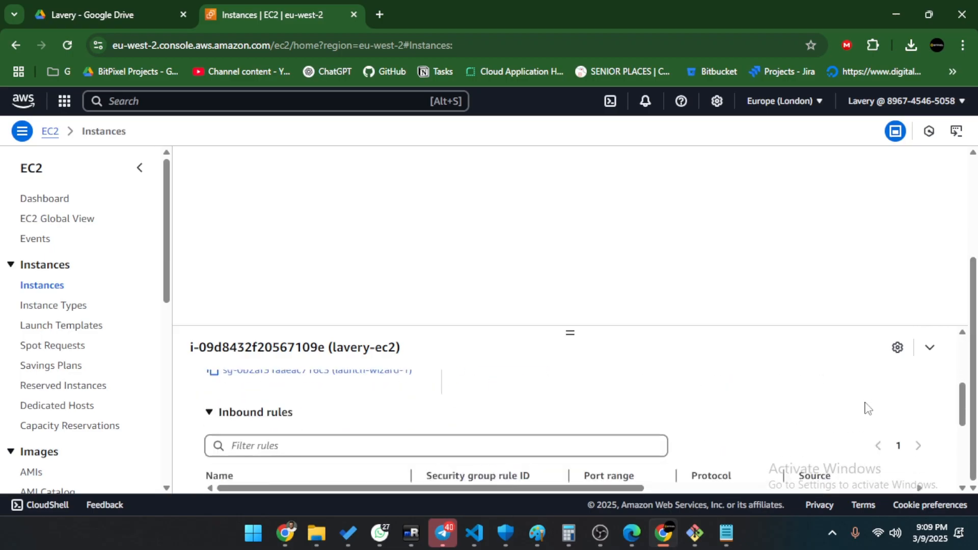
scroll(866, 407, "down", 3)
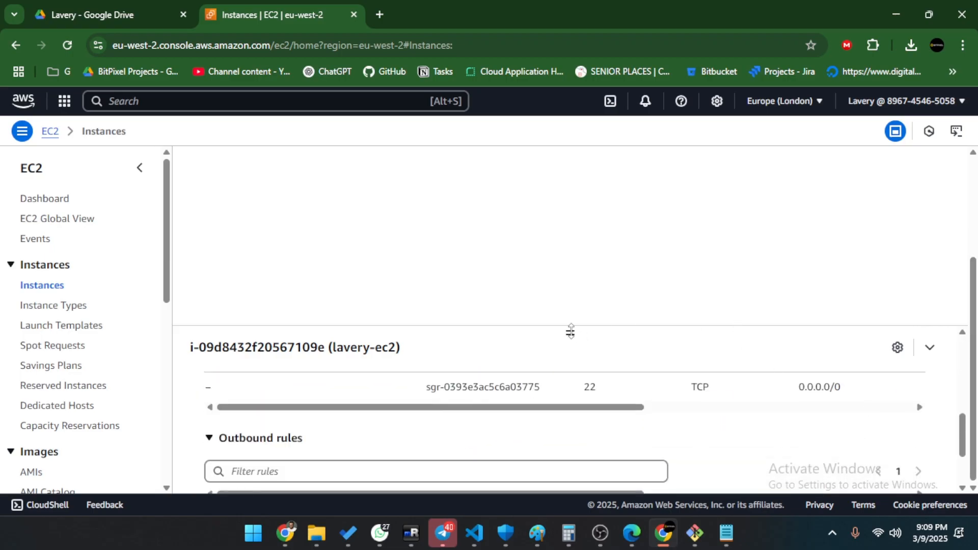
scroll(675, 422, "down", 2)
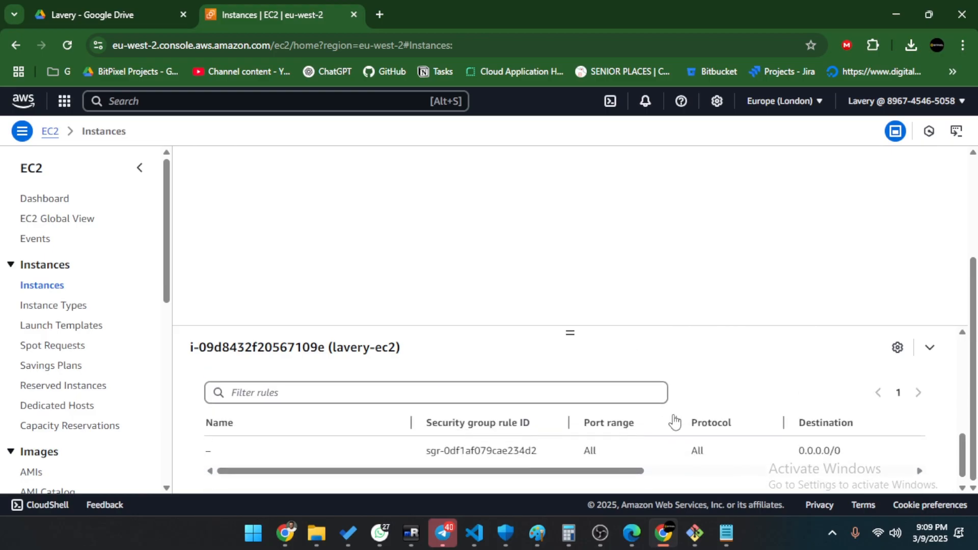
scroll(306, 415, "up", 3)
scroll(280, 426, "down", 2)
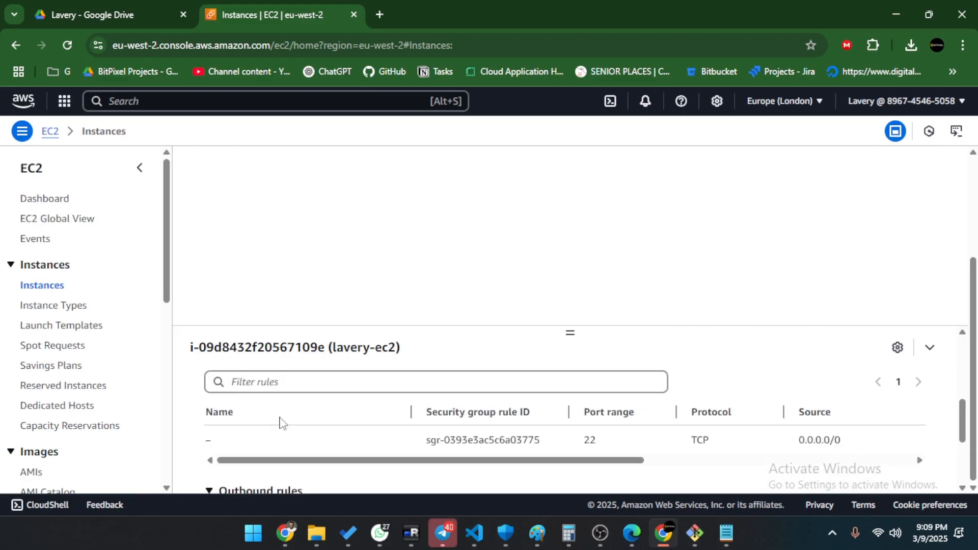
scroll(592, 435, "down", 5)
scroll(377, 428, "up", 5)
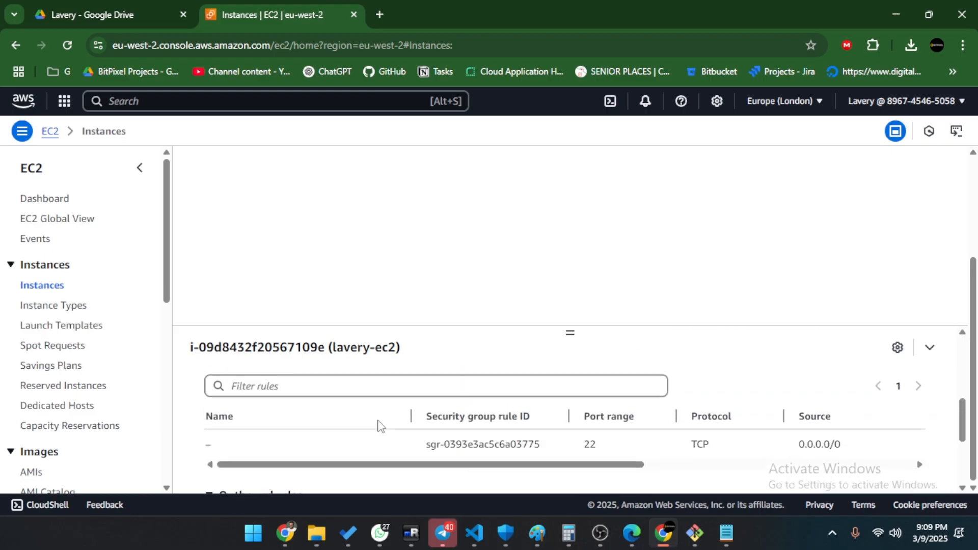
scroll(378, 426, "up", 4)
scroll(600, 423, "down", 1)
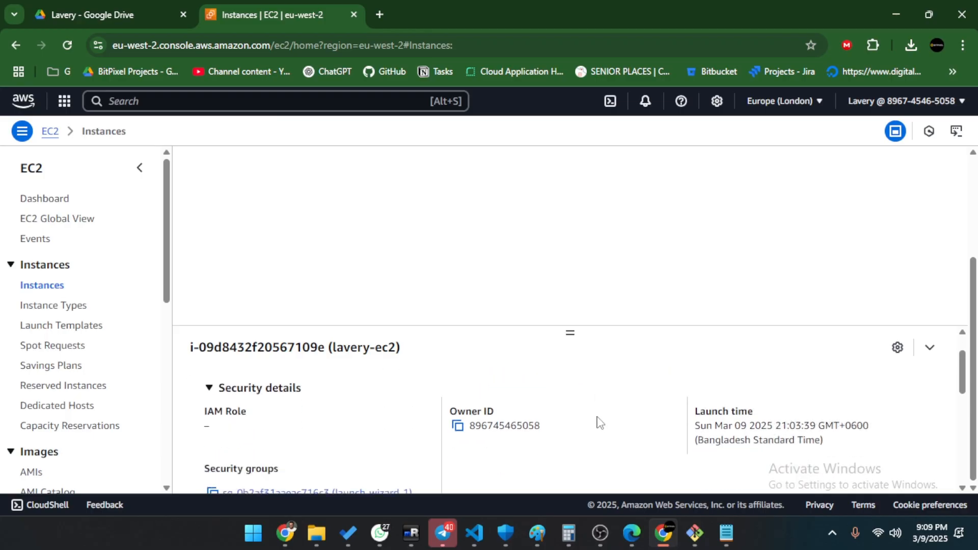
scroll(600, 422, "down", 2)
scroll(417, 440, "down", 2)
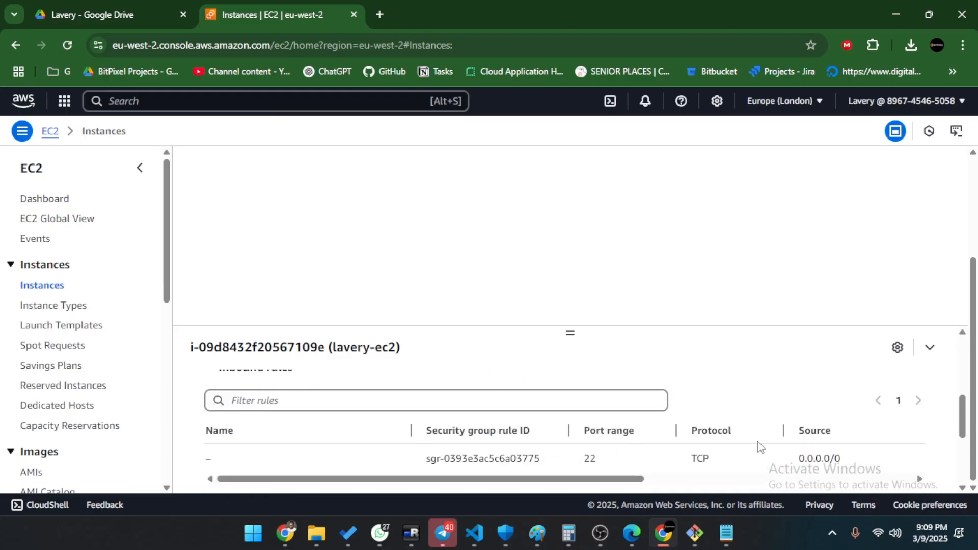
scroll(761, 446, "down", 2)
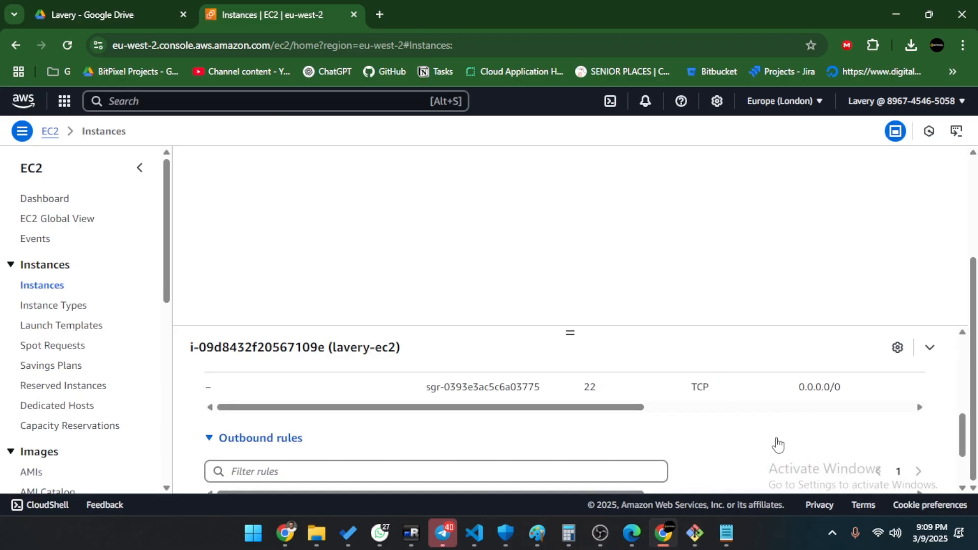
scroll(784, 370, "down", 2)
scroll(883, 390, "up", 5)
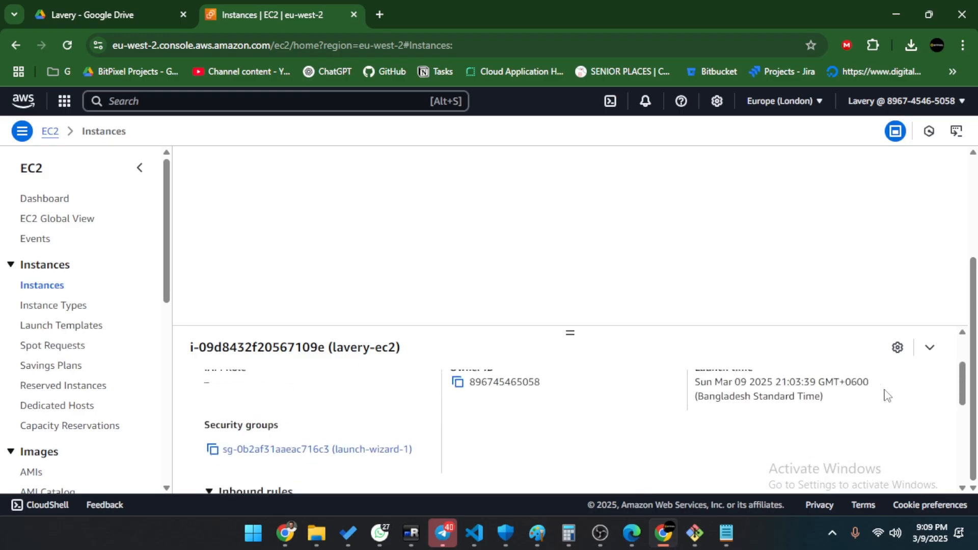
scroll(882, 391, "up", 2)
Collapse the details pane, reselect lavery-ec2, and reopen its Security details.
left_click(897, 349)
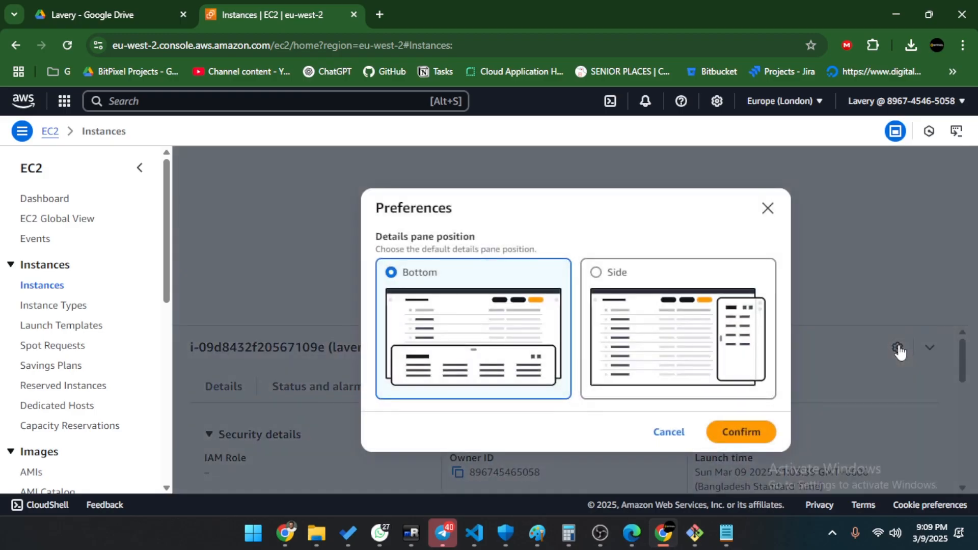
left_click(767, 209)
left_click(929, 347)
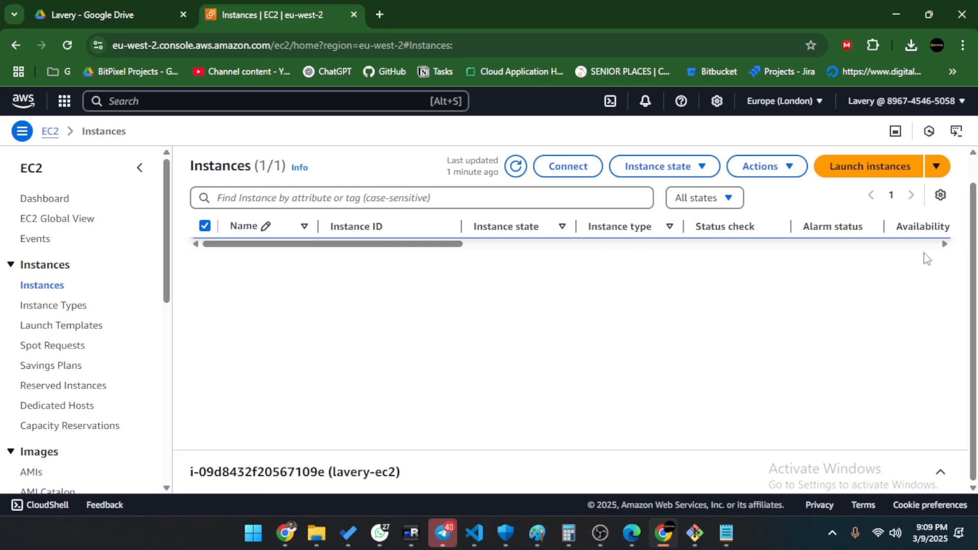
left_click(204, 226)
left_click(205, 226)
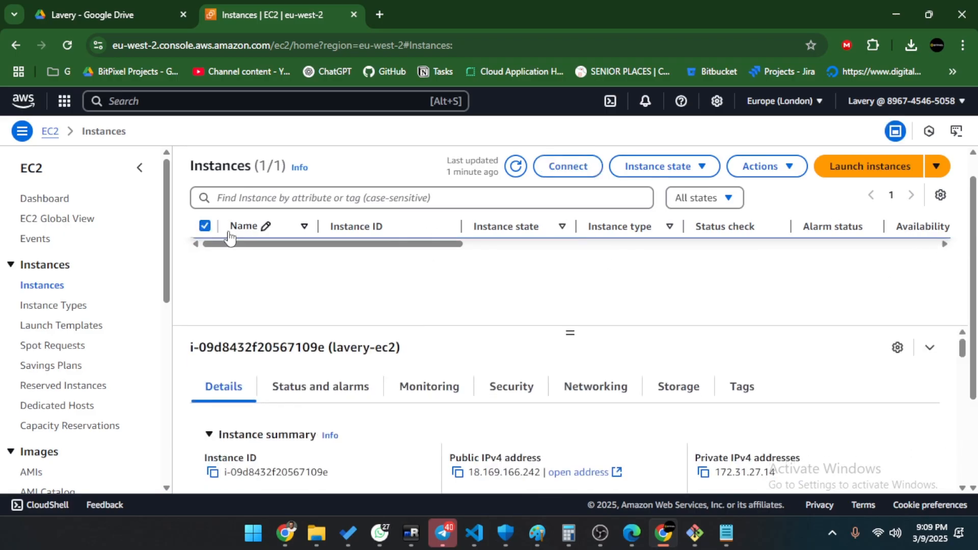
left_click(511, 390)
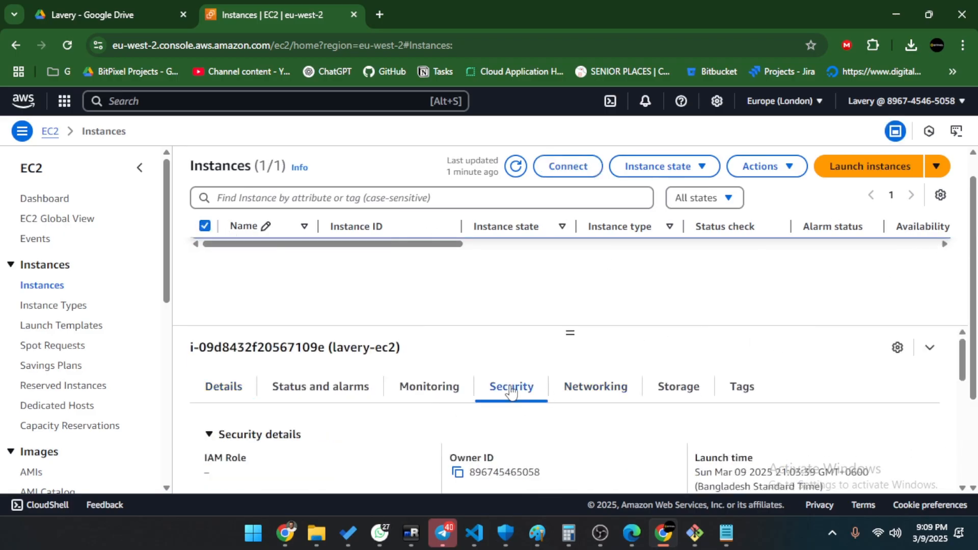
scroll(343, 450, "down", 2)
scroll(343, 449, "down", 2)
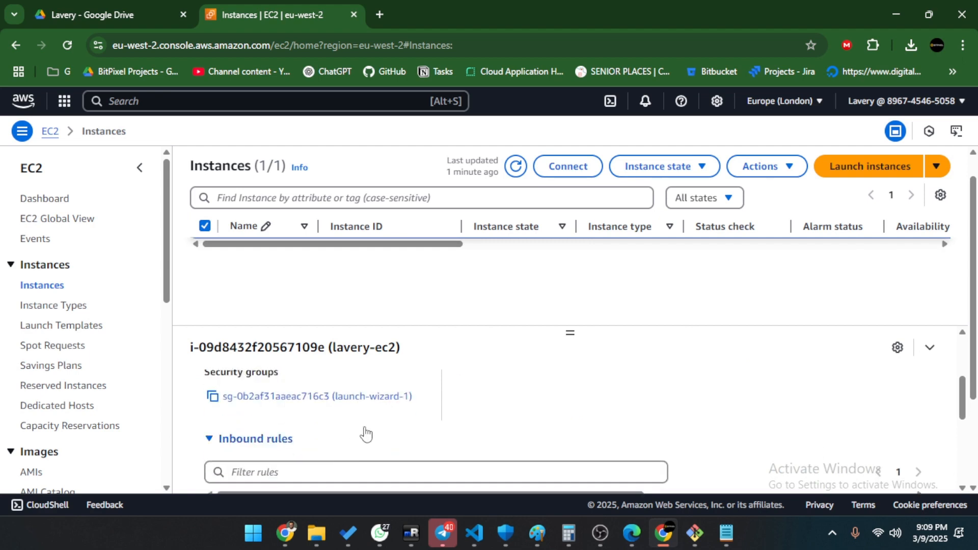
scroll(317, 437, "up", 1)
scroll(323, 399, "down", 1)
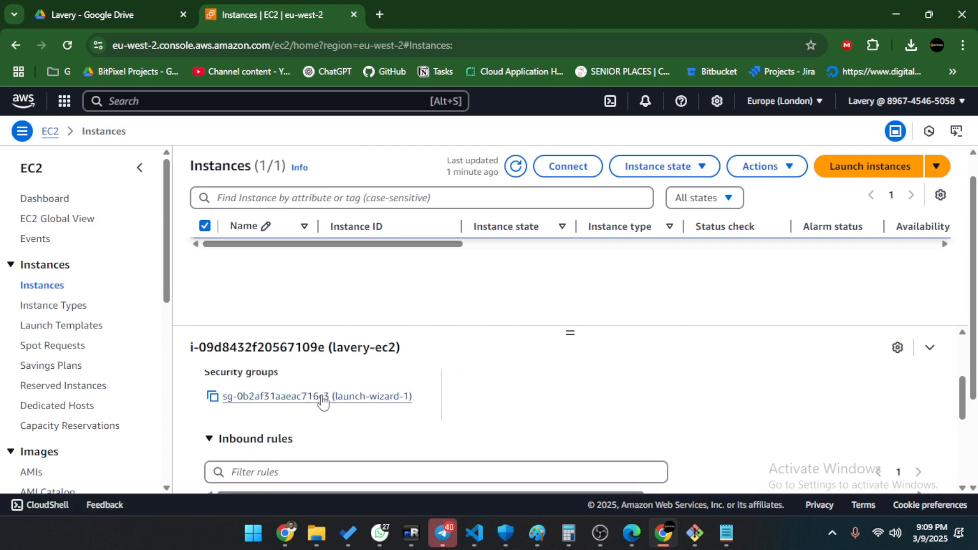
Open the launch-wizard-1 security group and its Edit inbound rules page.
left_click(323, 400)
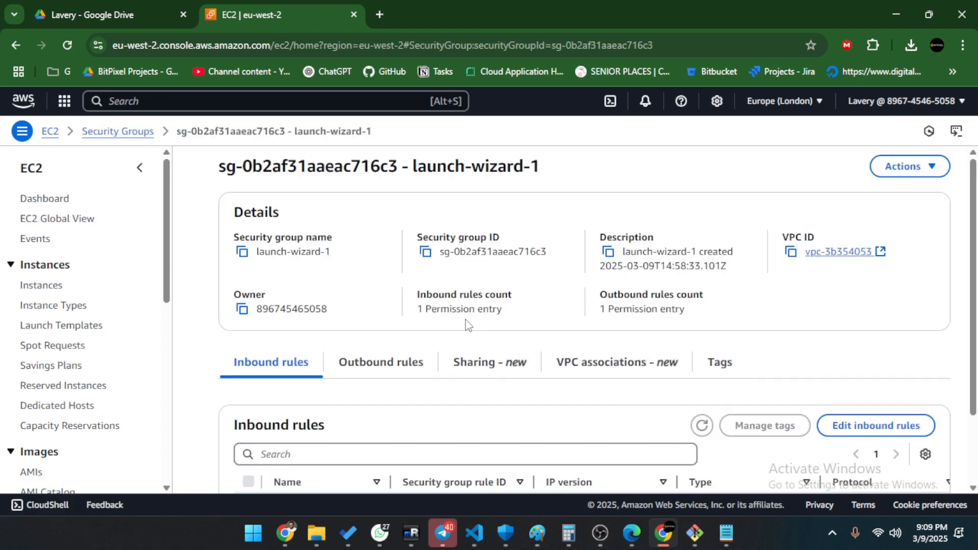
scroll(417, 338, "down", 2)
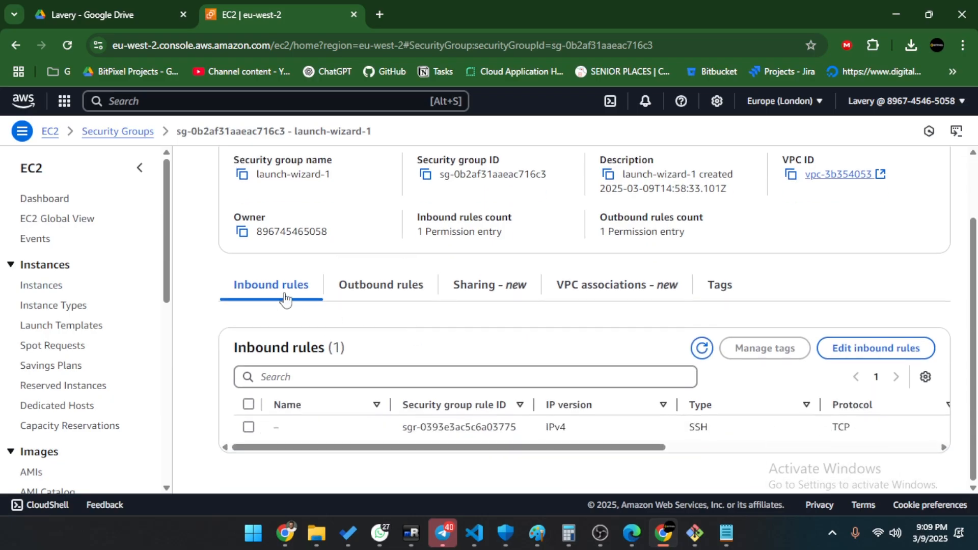
left_click_drag(637, 452, 515, 450)
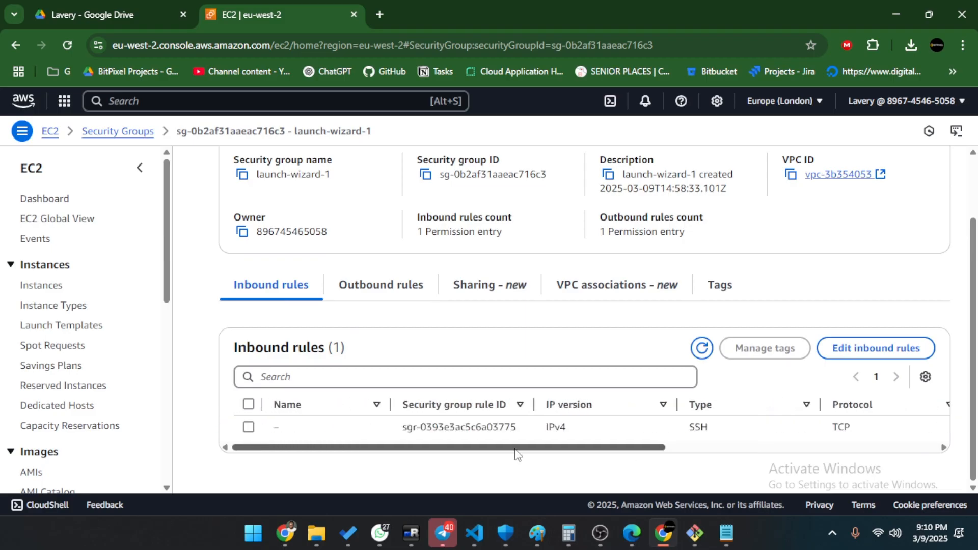
left_click(862, 346)
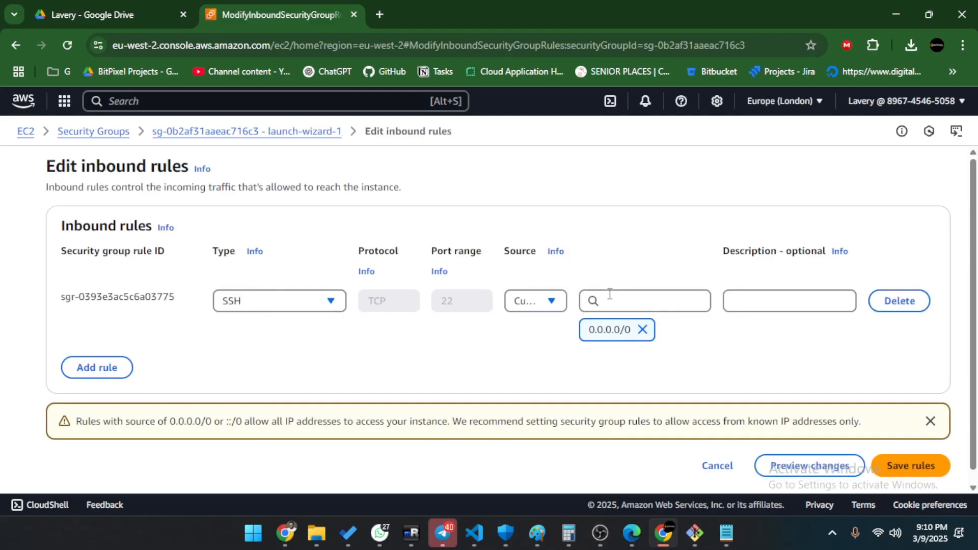
Add a new Custom TCP inbound rule with port range 3000.
left_click(89, 370)
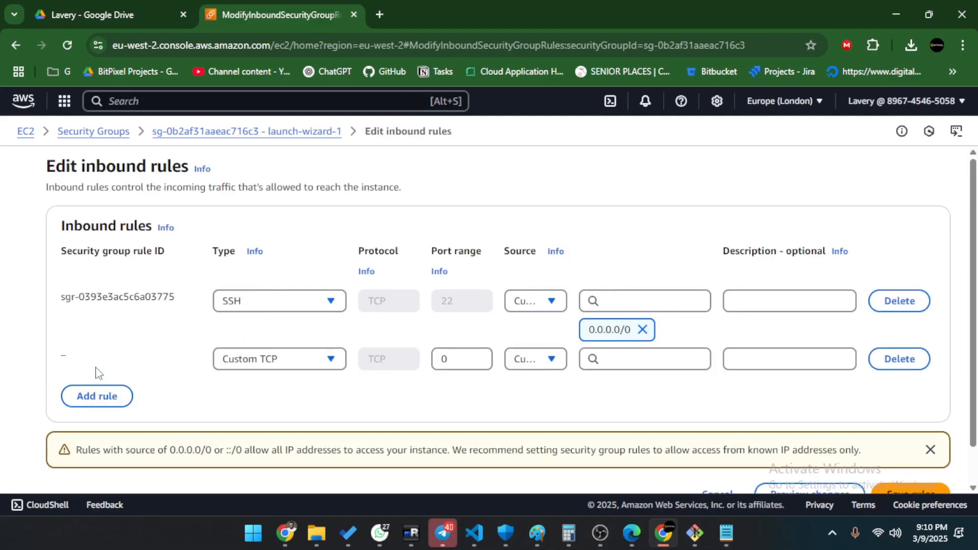
left_click(284, 361)
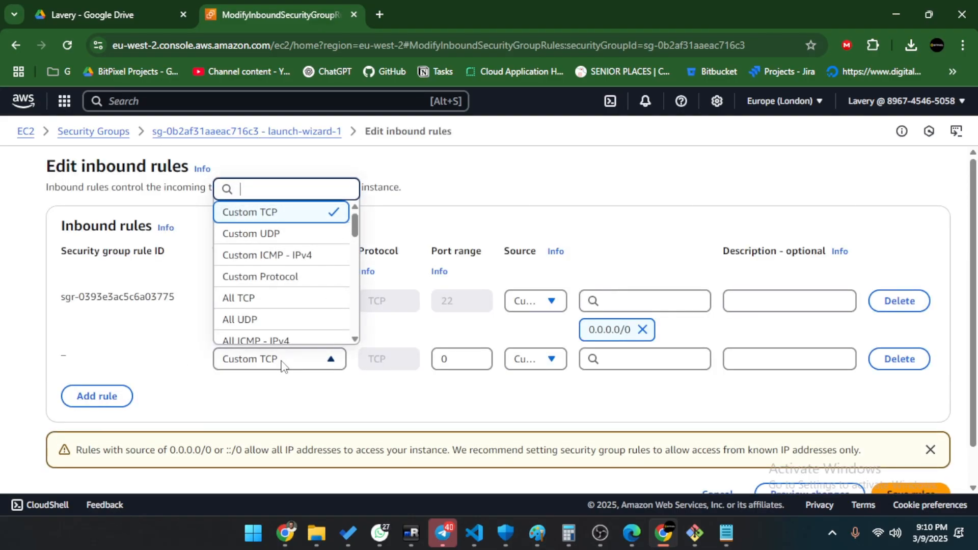
left_click(270, 213)
double_click(454, 358)
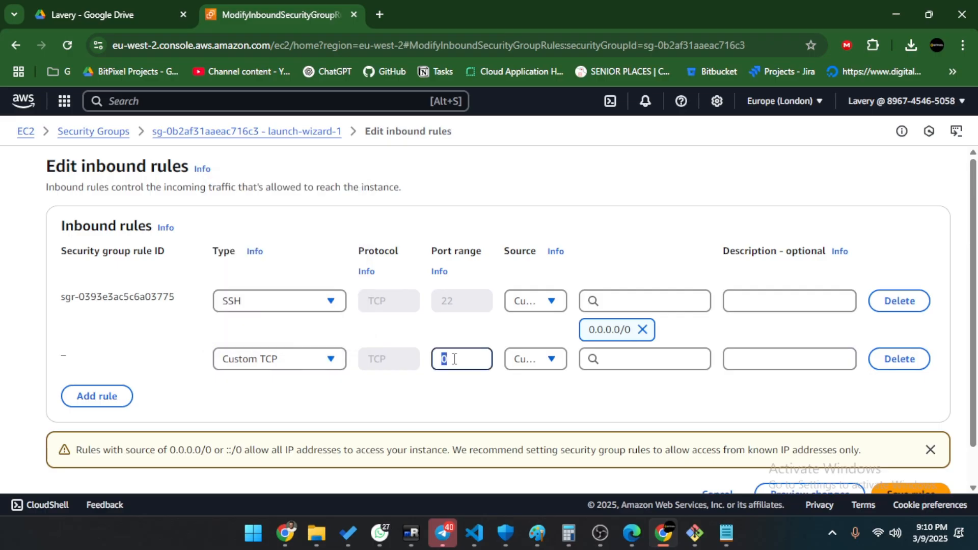
type("3990")
key("BackSpace")
key("BackSpace")
key("BackSpace")
type("000")
Look through the source CIDR choices for the port 3000 rule without picking one.
left_click(485, 395)
left_click(614, 367)
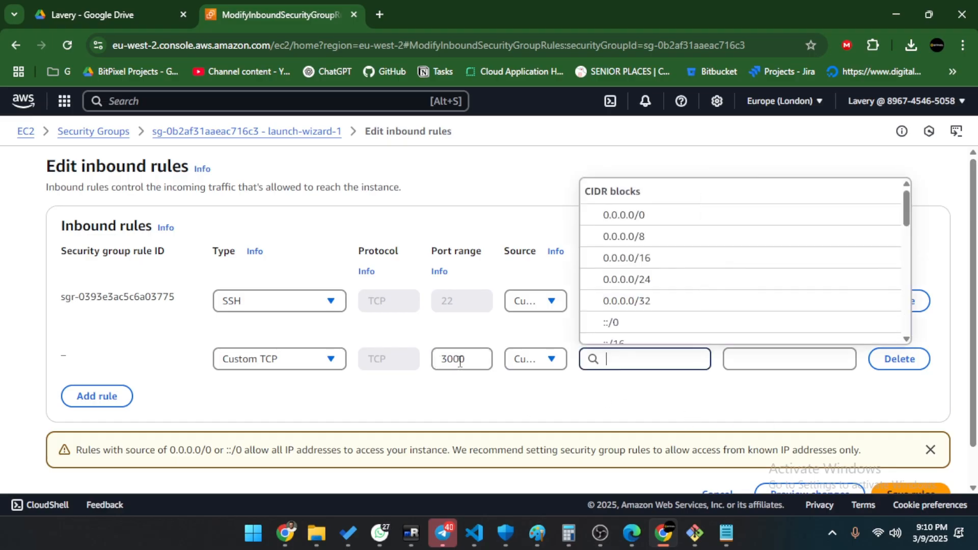
double_click(452, 359)
left_click(548, 395)
left_click(612, 360)
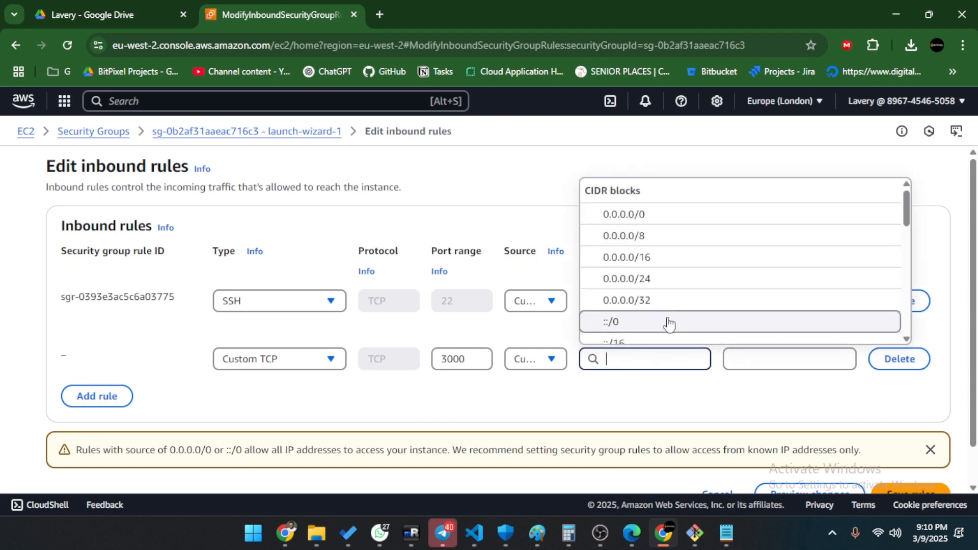
scroll(668, 323, "down", 3)
scroll(668, 308, "up", 3)
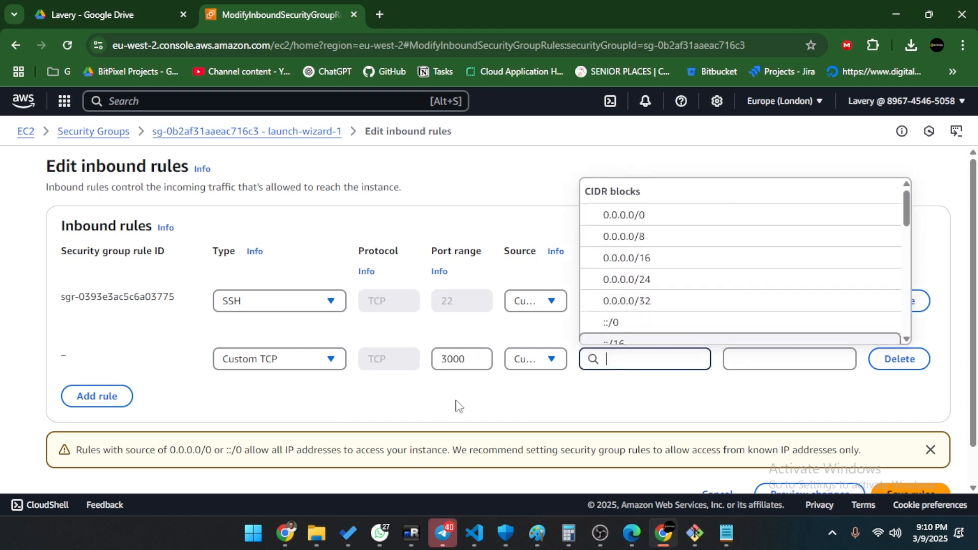
left_click(433, 399)
Set the port 3000 rule's source to 0.0.0.0/0.
double_click(469, 361)
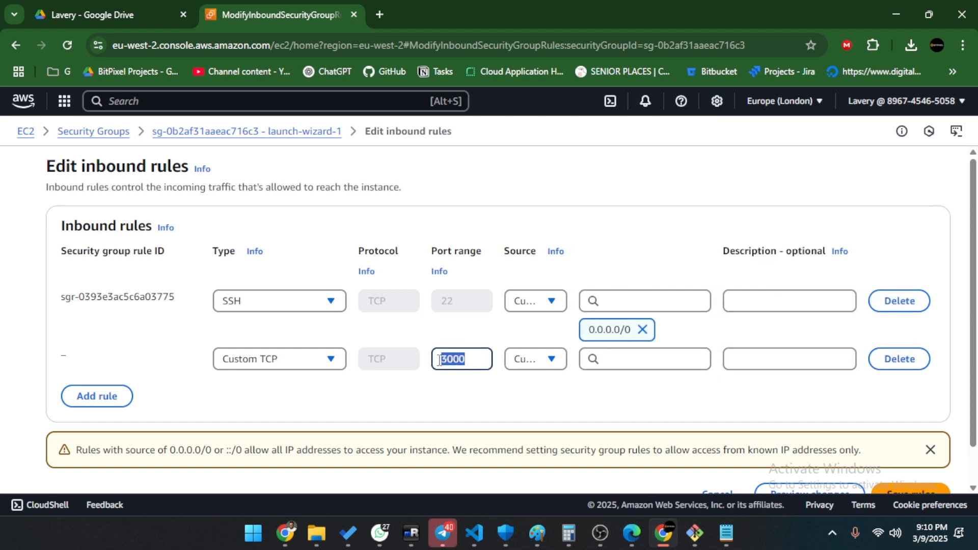
left_click(483, 398)
double_click(460, 359)
left_click(448, 395)
double_click(472, 360)
left_click(614, 361)
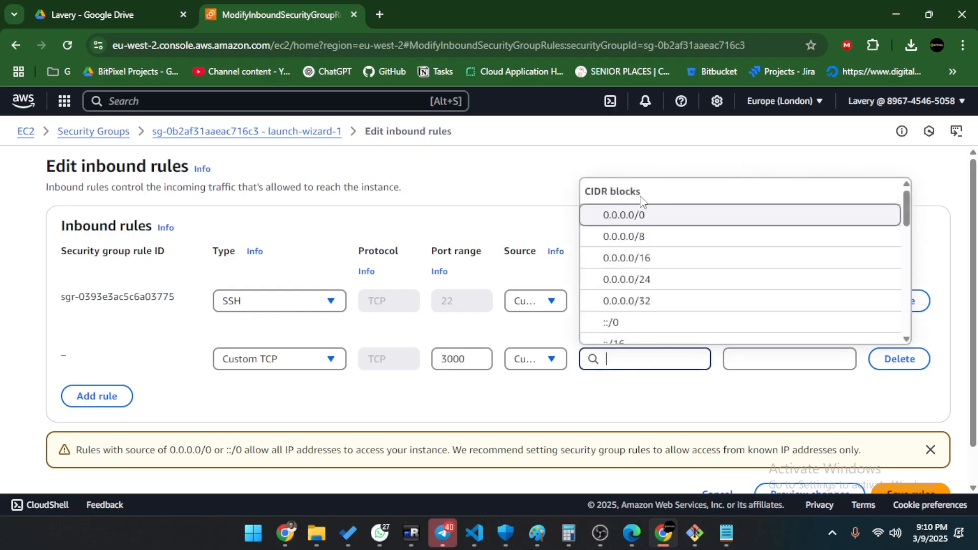
left_click(655, 220)
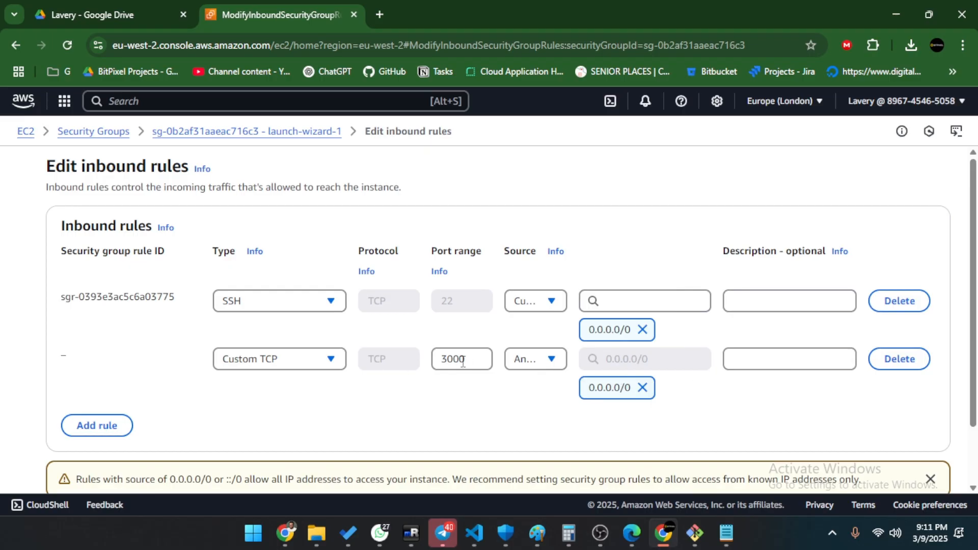
scroll(538, 366, "down", 1)
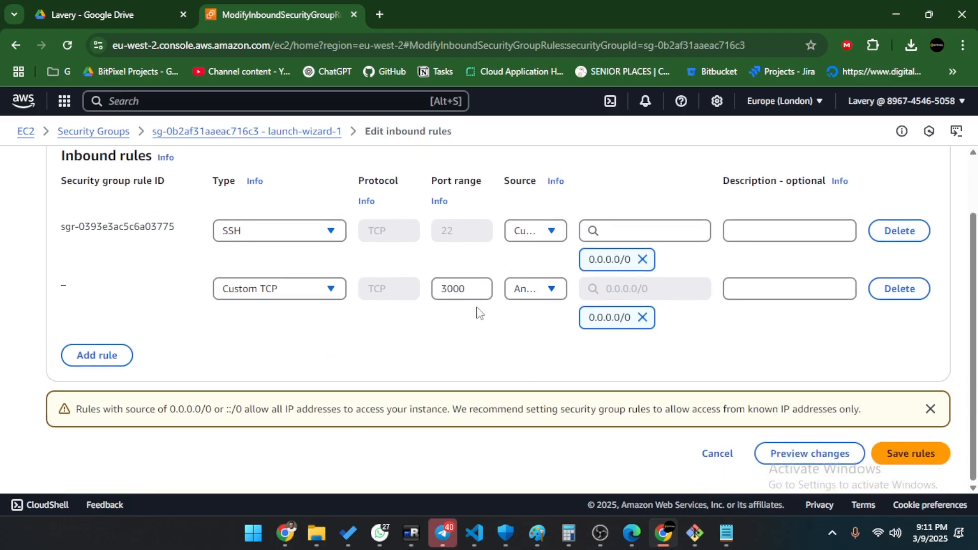
double_click(454, 288)
left_click(528, 336)
Add a third Custom TCP rule for port 5432 from 0.0.0.0/0 and save the rules.
double_click(451, 288)
left_click(96, 355)
double_click(443, 346)
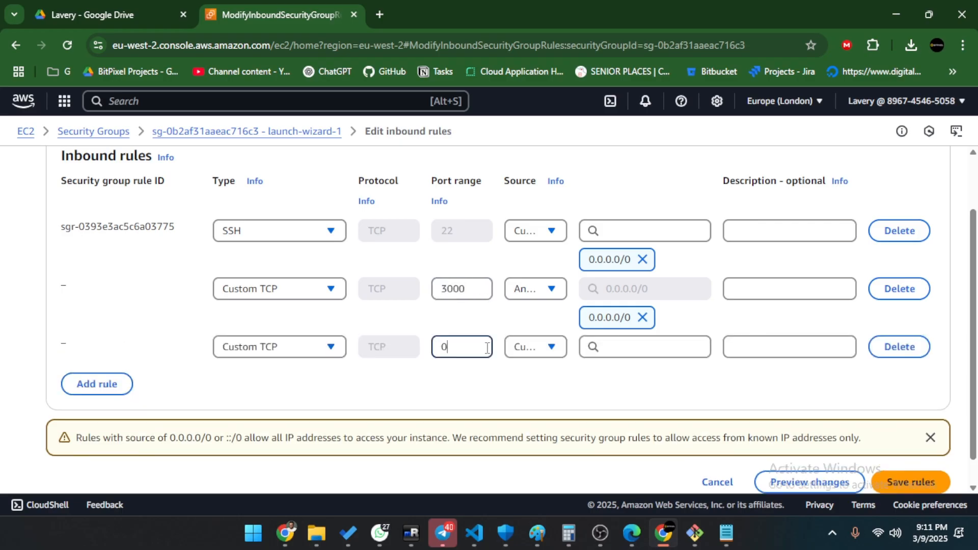
type("5432")
left_click(606, 346)
left_click(643, 399)
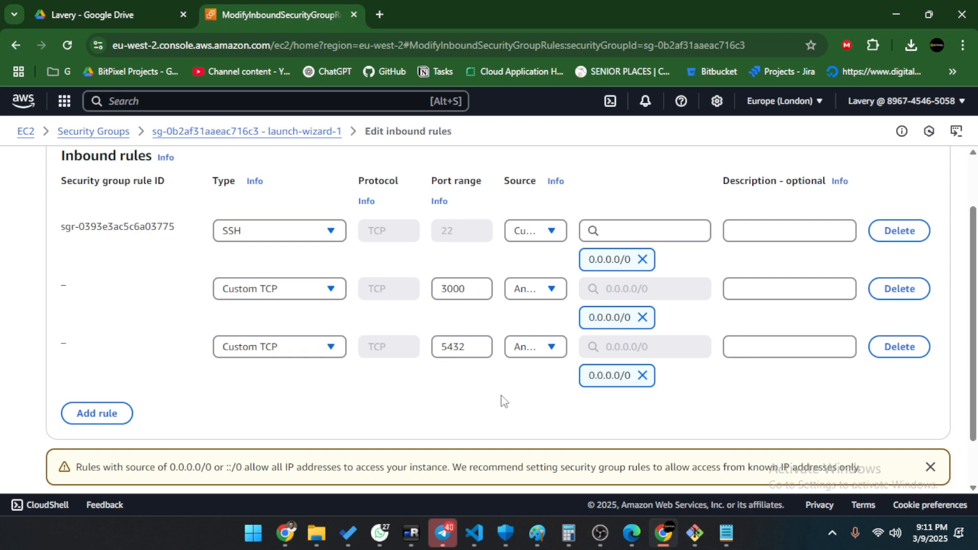
left_click(930, 467)
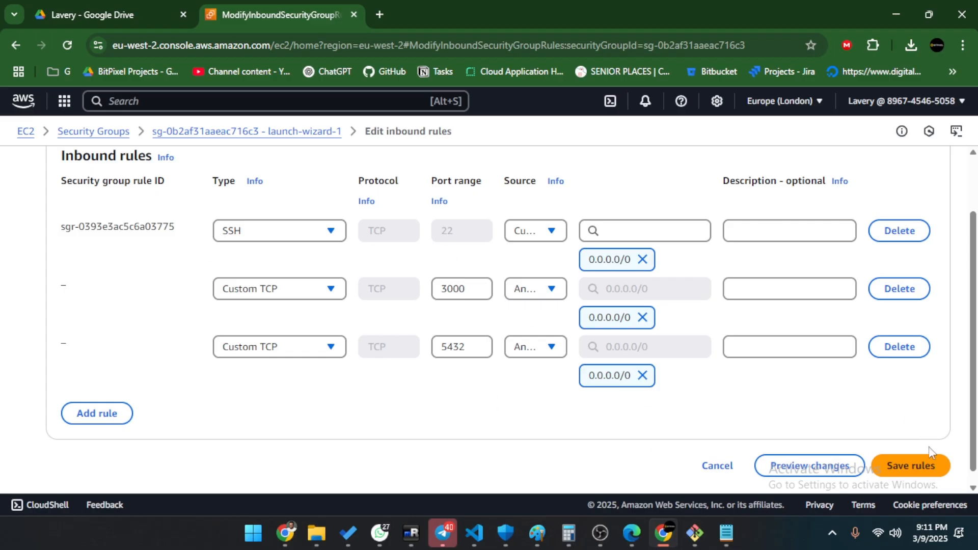
left_click(924, 465)
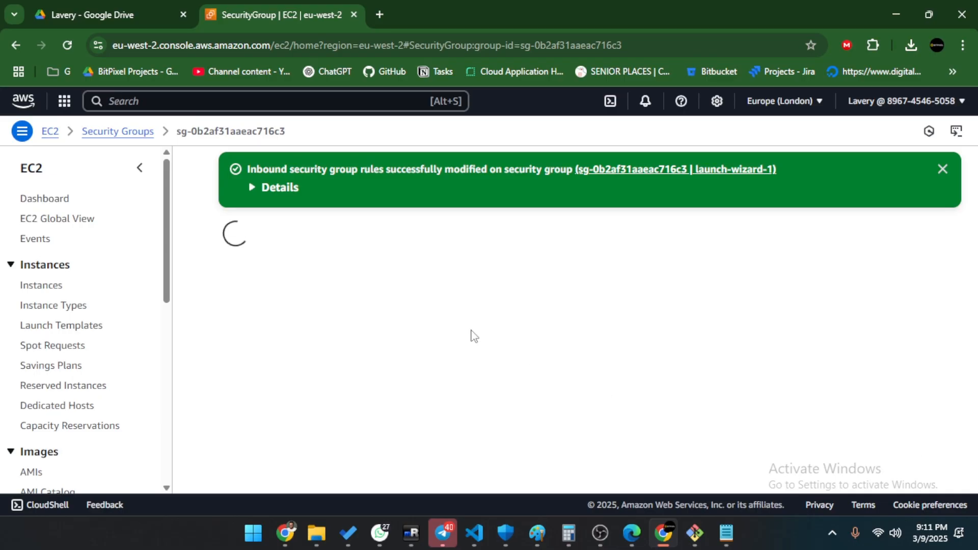
Go from the EC2 dashboard to running instances and select lavery-ec2 to show its public IPv4.
left_click(942, 169)
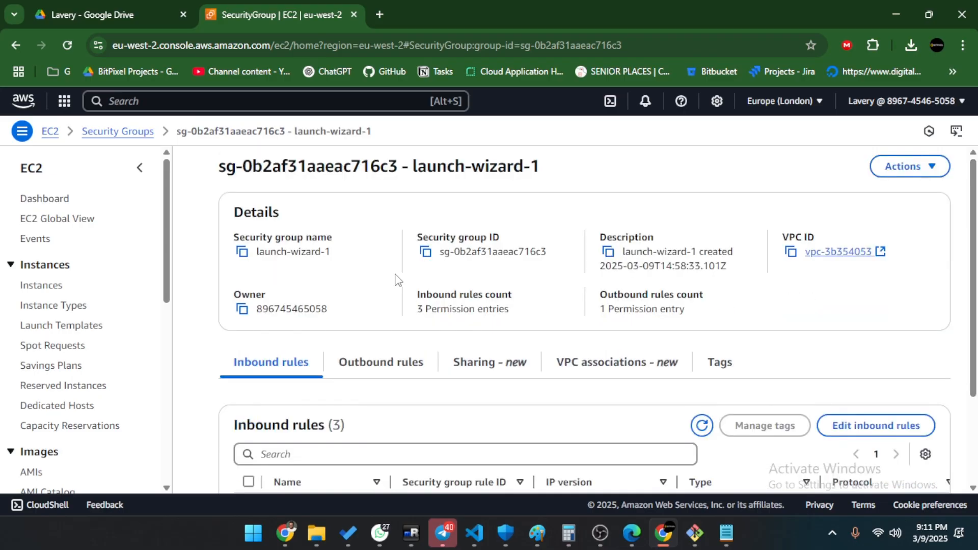
left_click(50, 132)
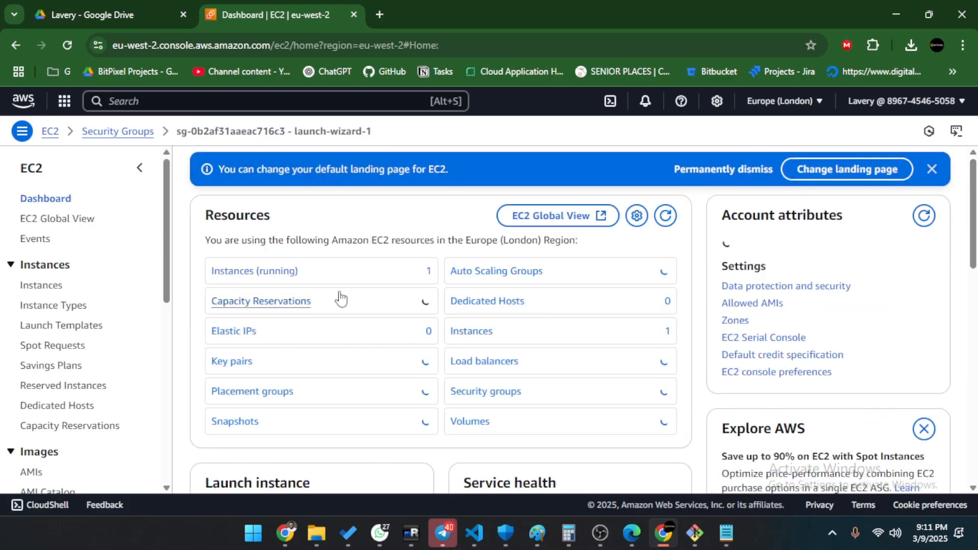
left_click(255, 271)
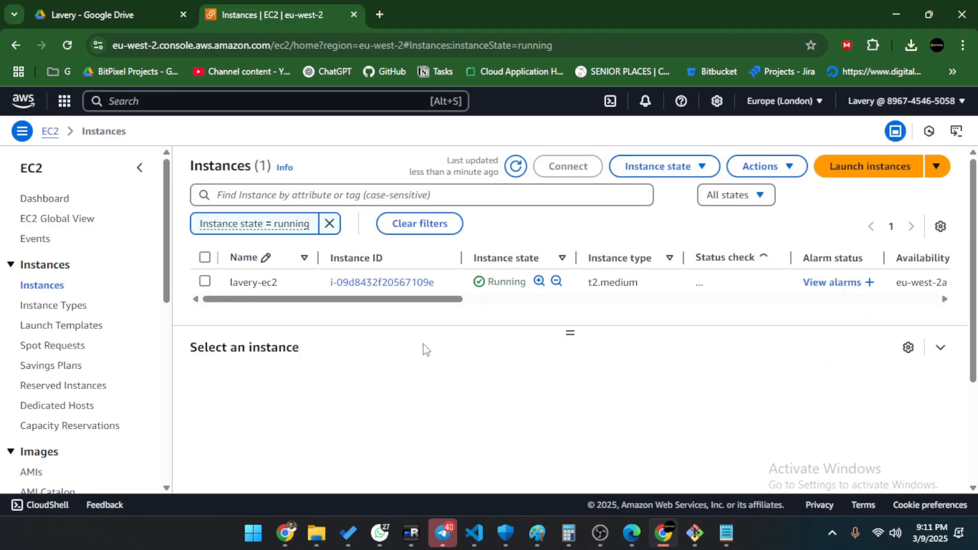
left_click(726, 537)
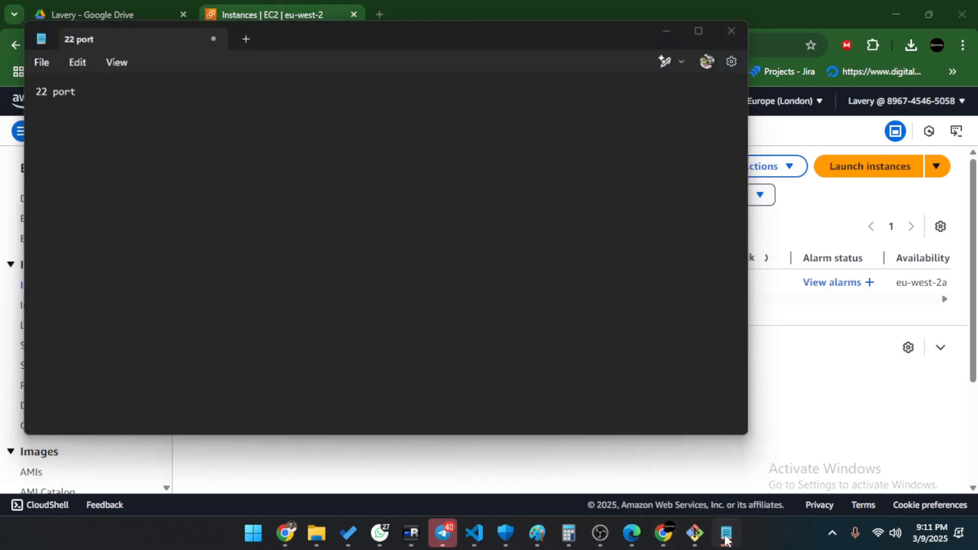
left_click(726, 538)
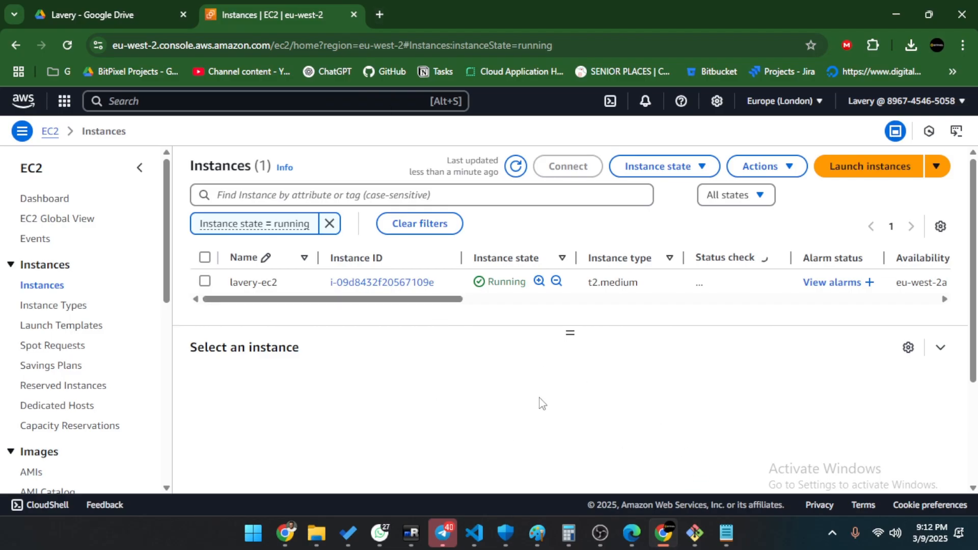
left_click(205, 281)
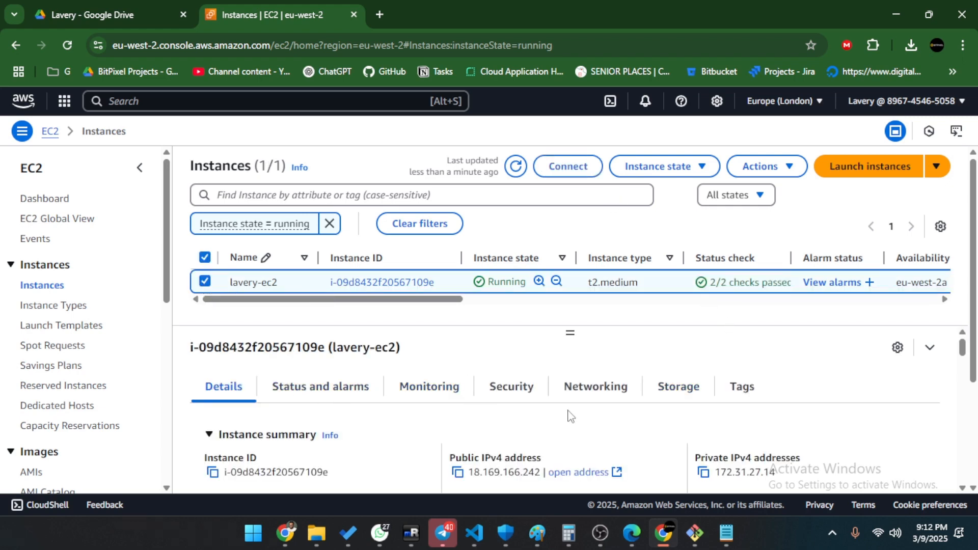
Copy the instance's public IPv4 address 18.169.166.242.
scroll(859, 425, "down", 1)
scroll(859, 425, "up", 1)
left_click_drag(476, 456, 541, 458)
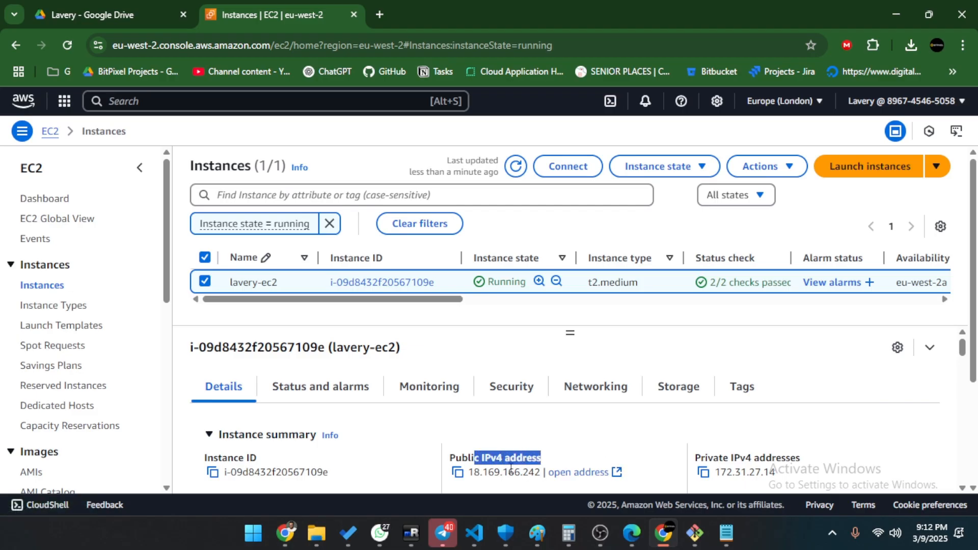
left_click_drag(474, 472, 541, 472)
key("ctrl+c")
left_click(489, 473)
right_click(535, 474)
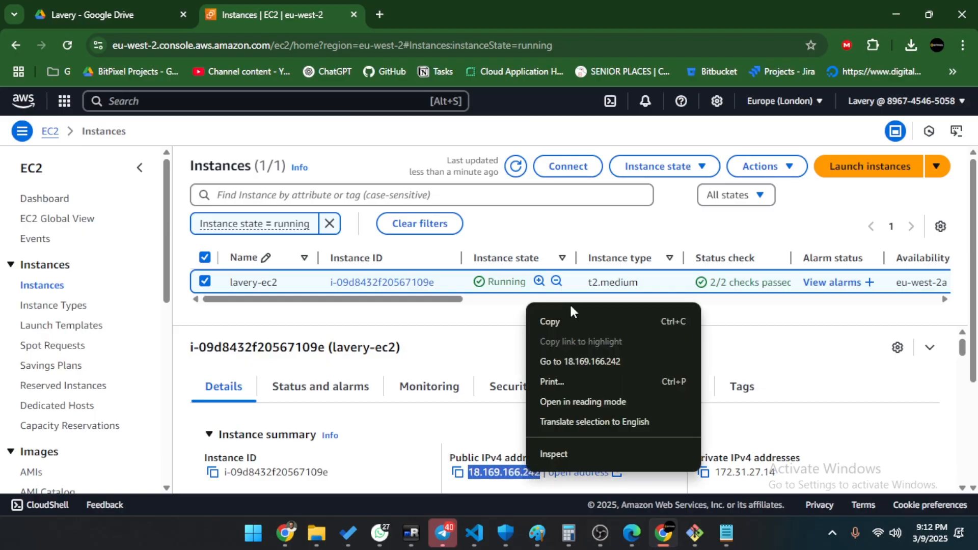
left_click(545, 320)
Enter 18.169.166.242:3000 in a new browser tab, then return to the EC2 instances tab.
left_click(385, 13)
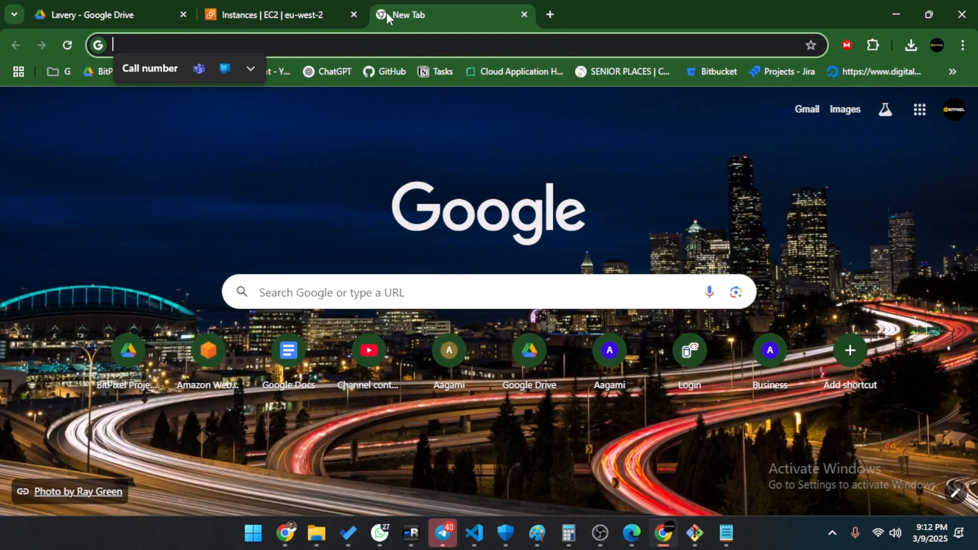
key("ctrl+v")
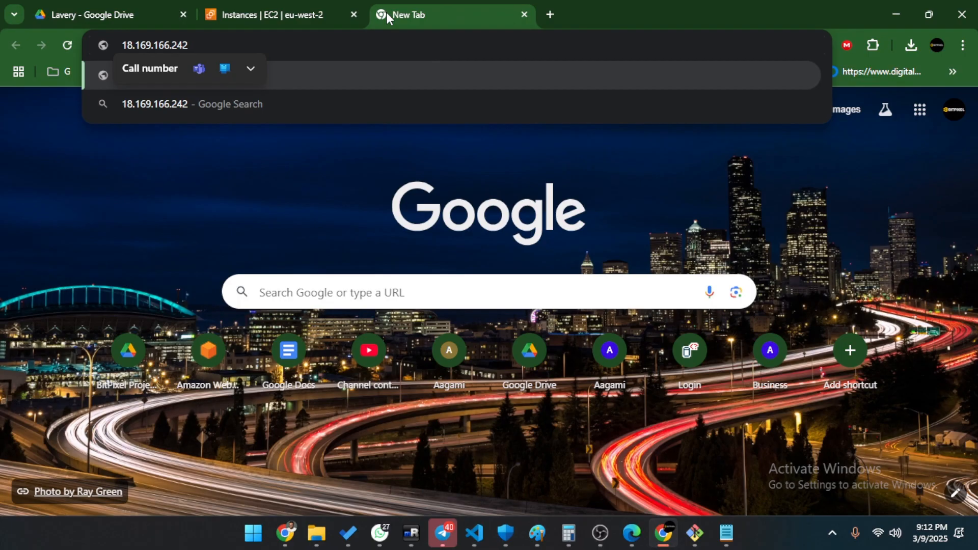
type(":3000")
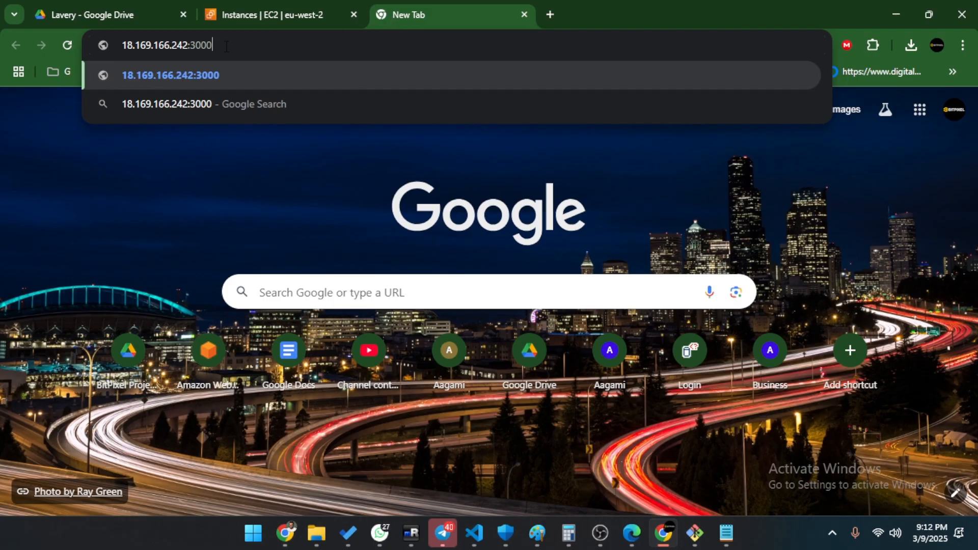
key("ctrl+a")
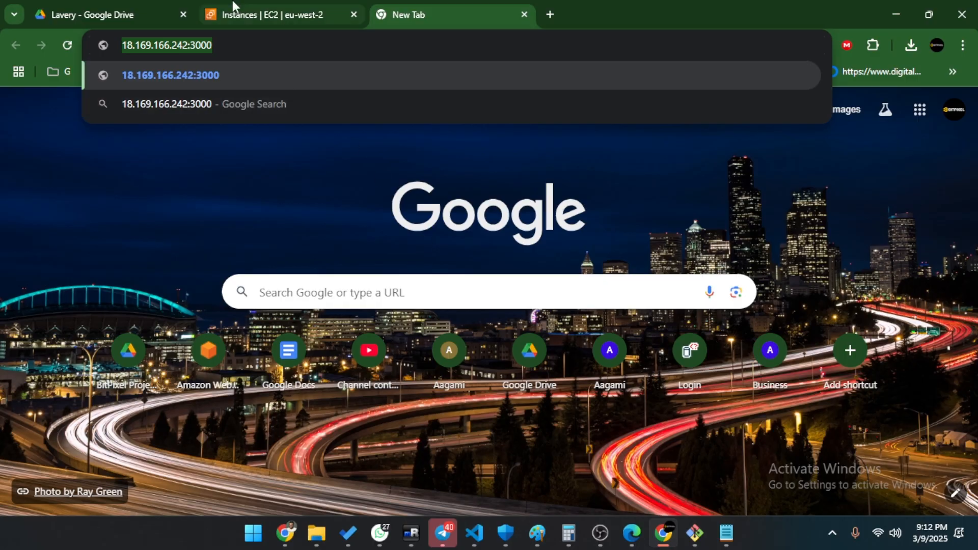
left_click(240, 10)
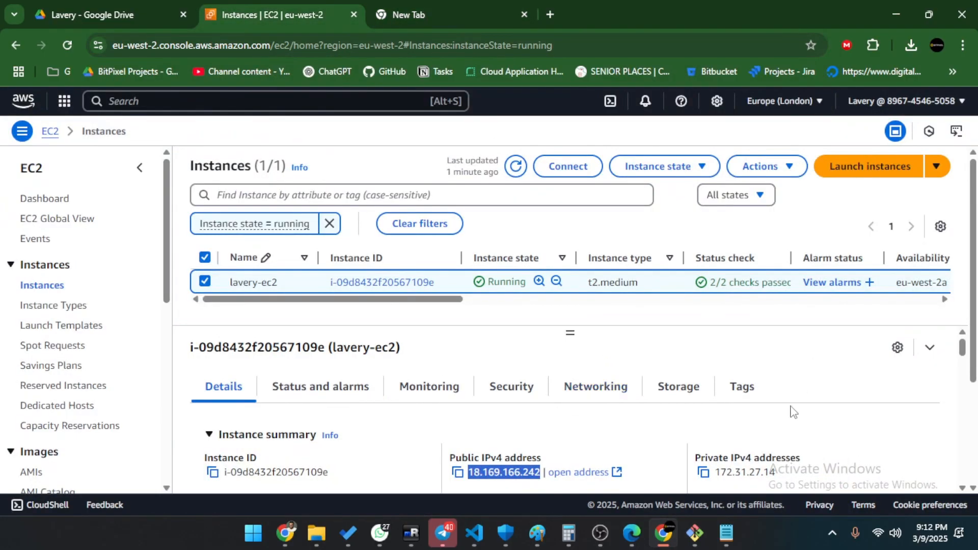